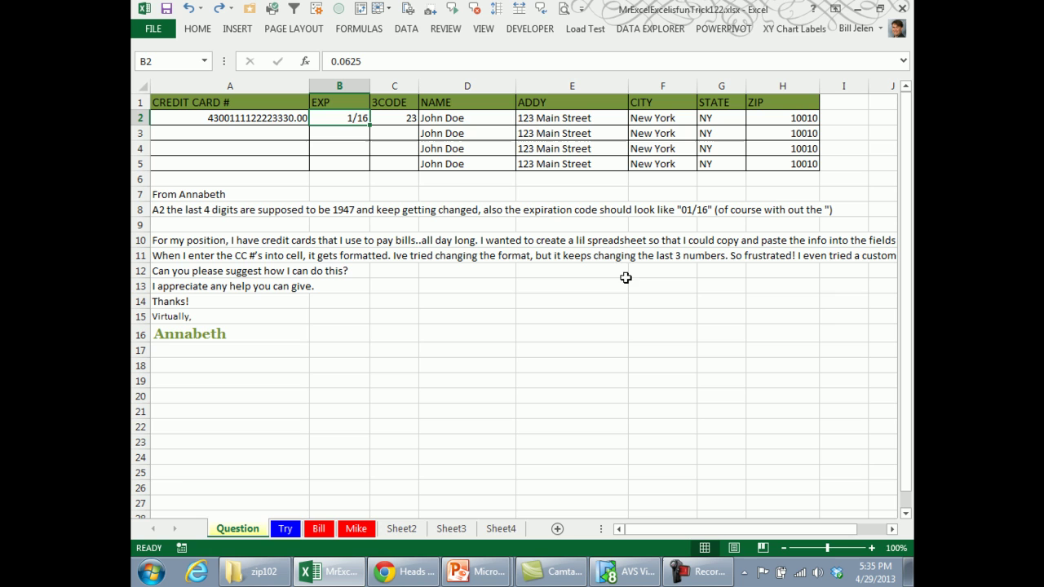
# Enter a 16-digit card number in A2 and the expiry 02/17 in B2.
pyautogui.click(277, 120)
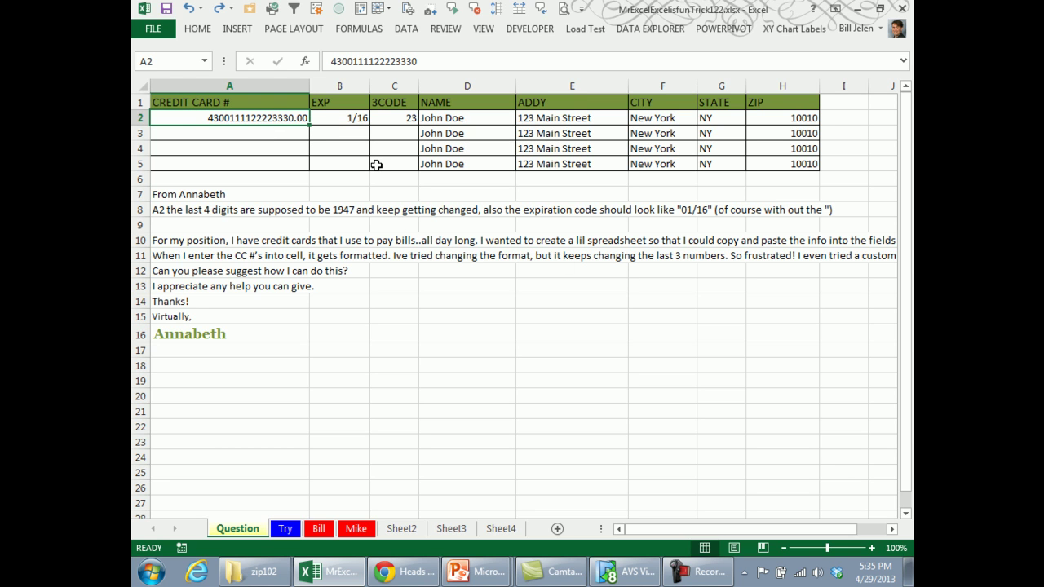
pyautogui.write('4300')
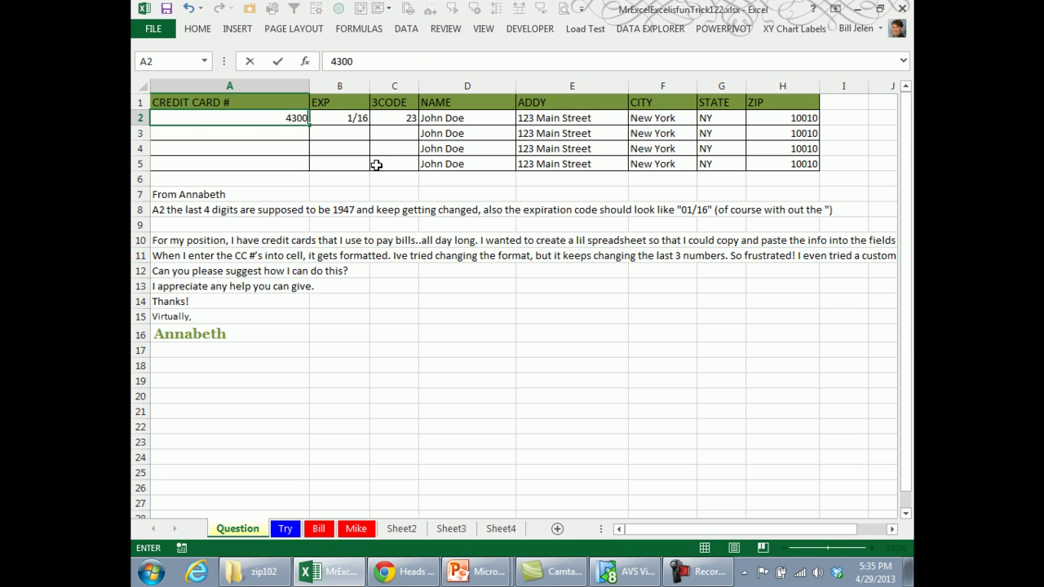
pyautogui.write('22223333')
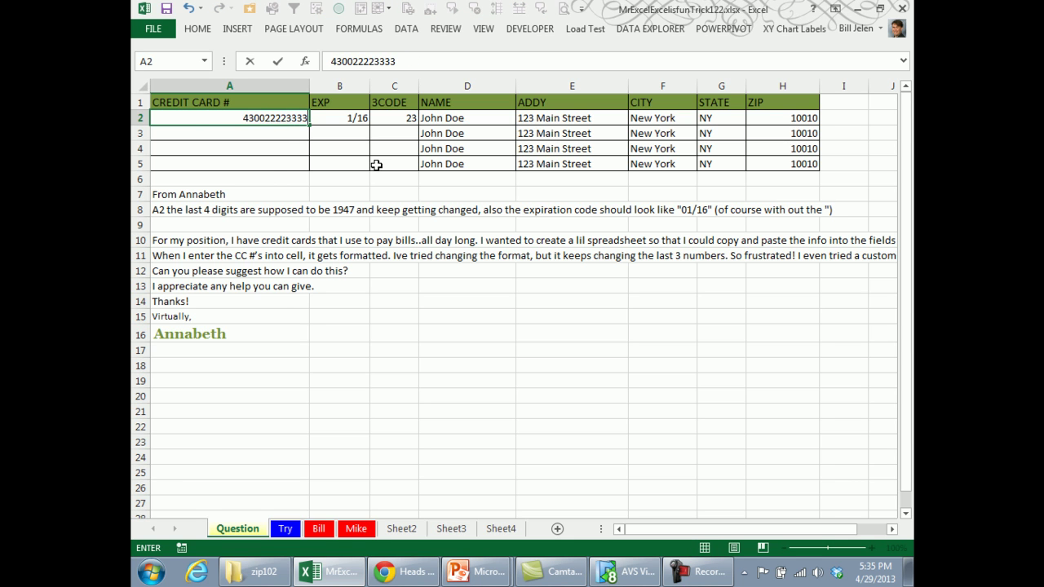
pyautogui.write('4444')
pyautogui.press('Return')
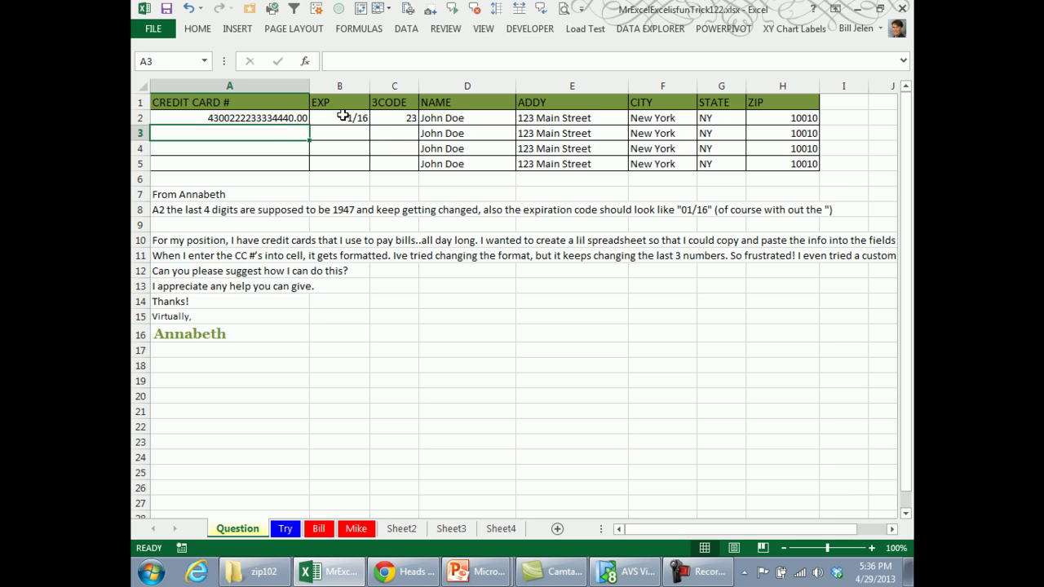
pyautogui.click(343, 119)
pyautogui.write('02')
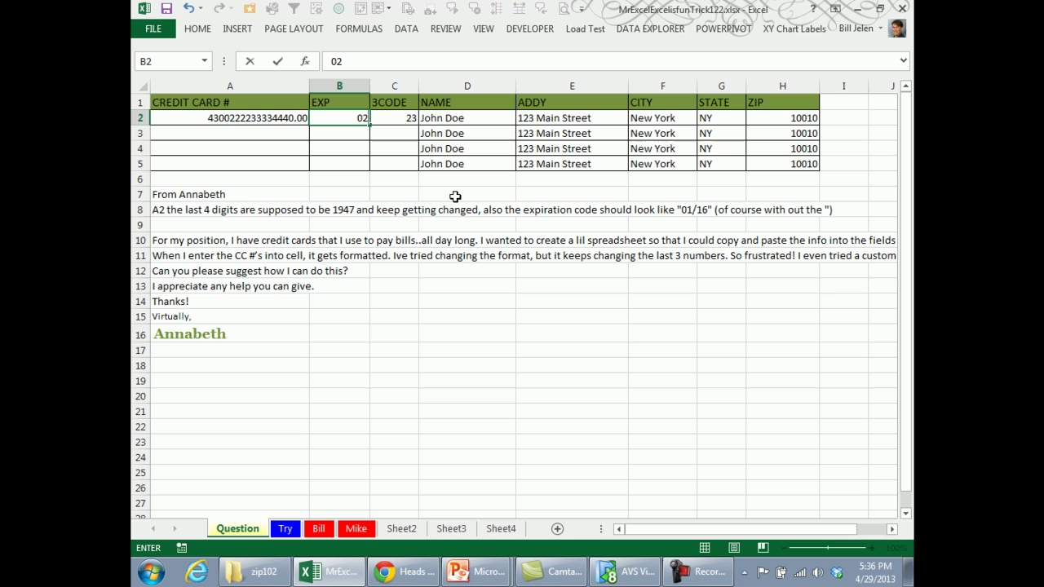
pyautogui.write('/17')
pyautogui.press('Return')
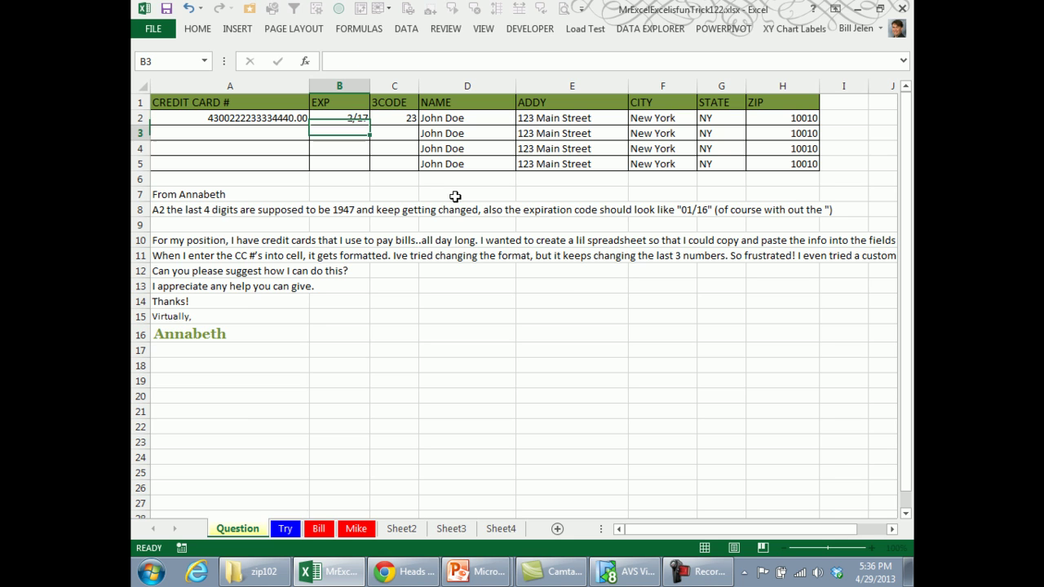
pyautogui.press('Up')
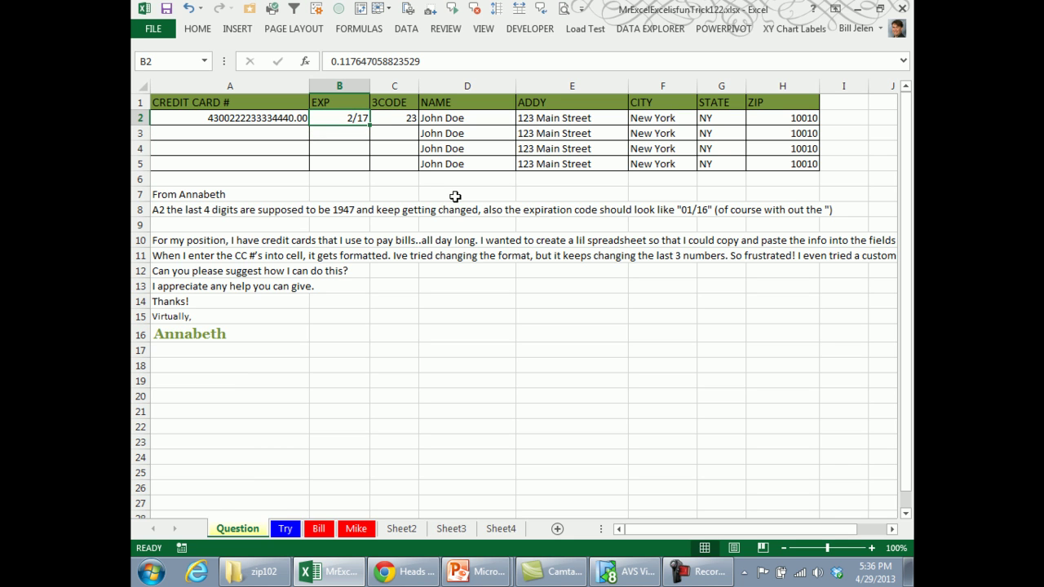
# Replace the code in C2 with a 3-digit code starting with a zero.
pyautogui.press('Right')
pyautogui.press('F2')
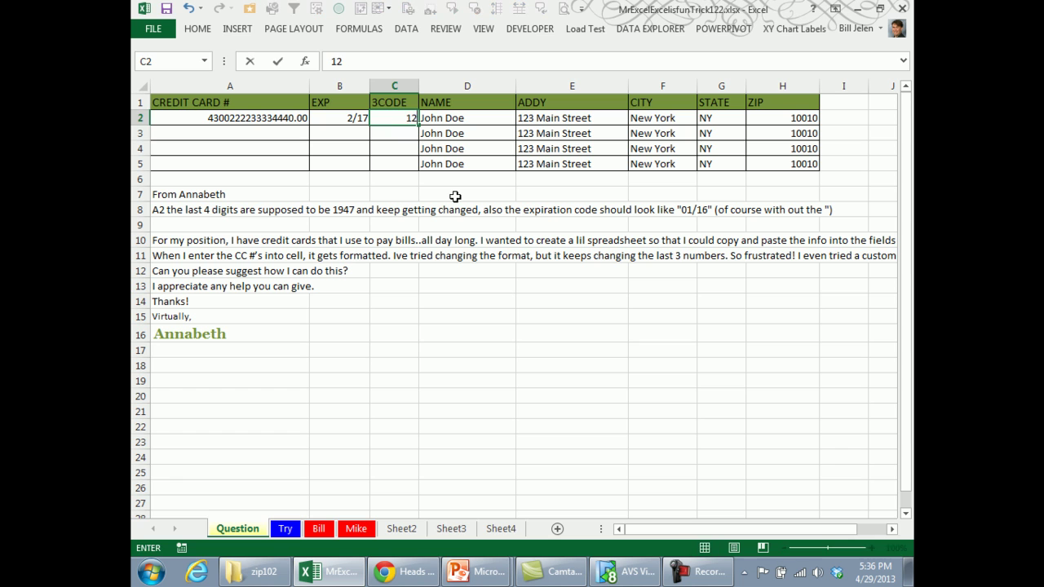
pyautogui.press('Home')
pyautogui.write('1')
pyautogui.press('Return')
pyautogui.press('Up')
pyautogui.write('023')
pyautogui.press('Return')
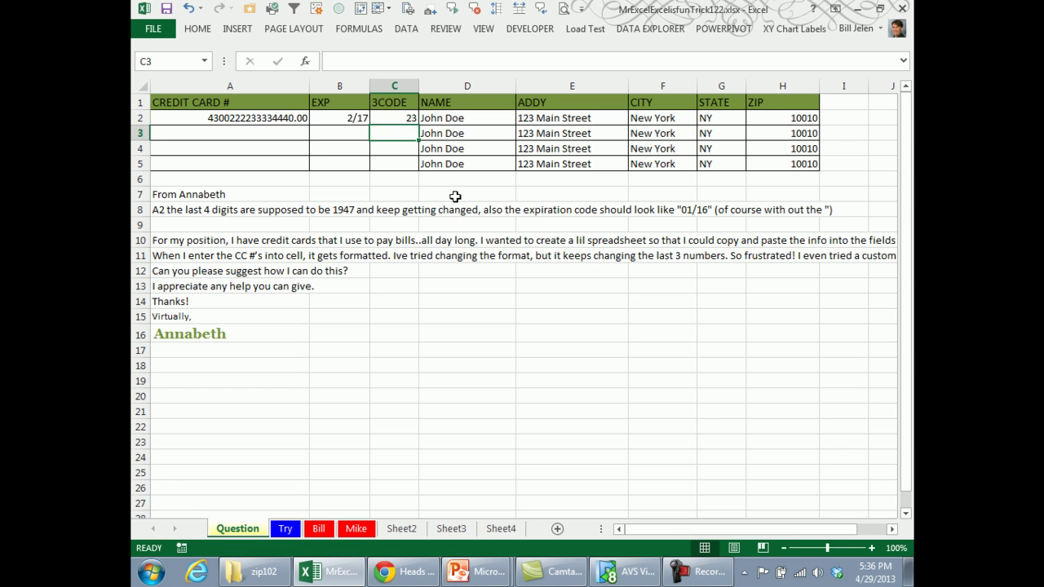
pyautogui.press('Up')
pyautogui.press('Left')
pyautogui.press('Left')
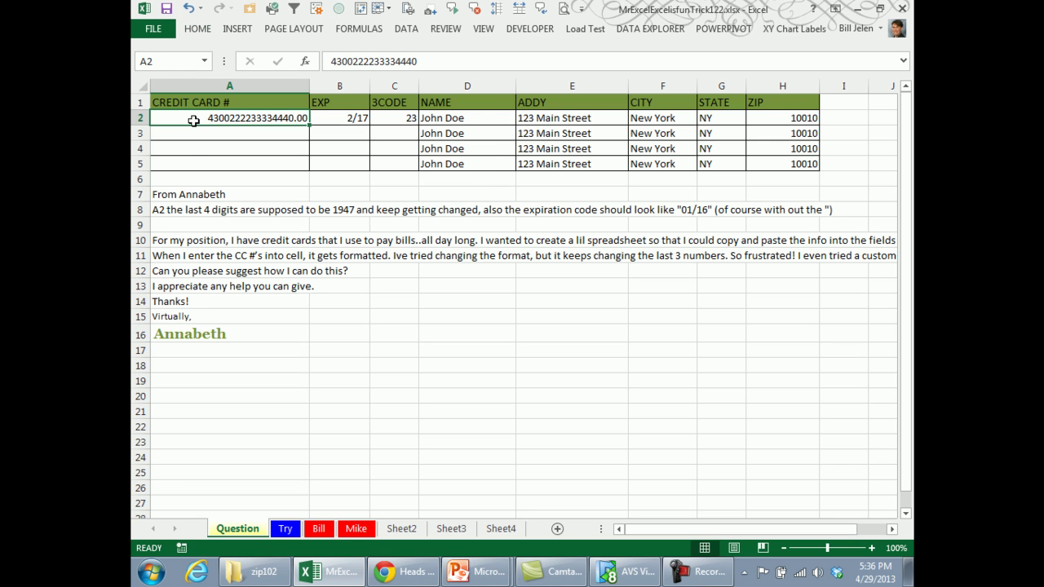
# Apply the Text number format to the card-number and expiry cells A2:B5.
pyautogui.moveTo(194, 121); pyautogui.dragTo(322, 166)
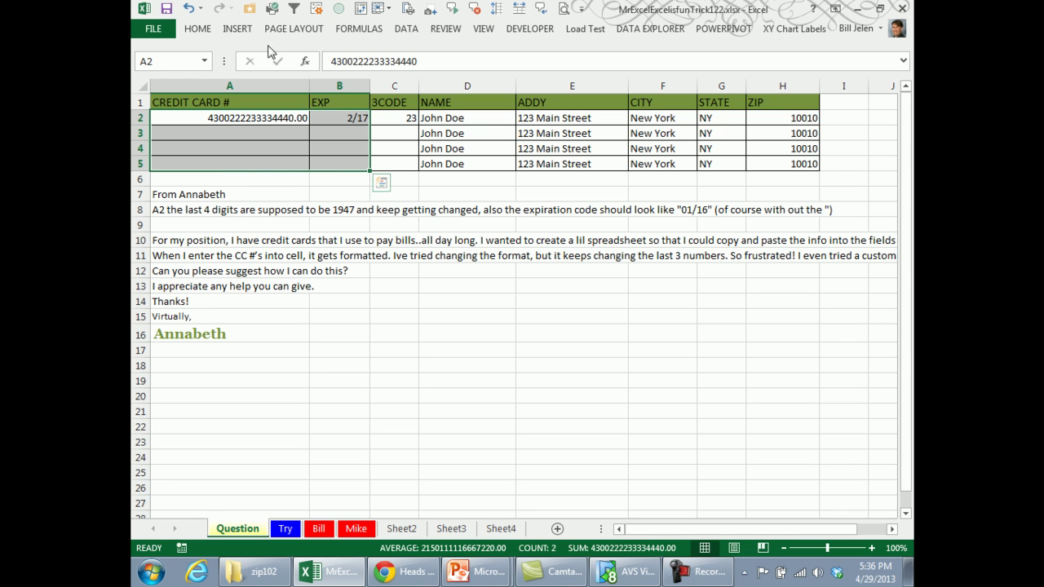
pyautogui.click(205, 29)
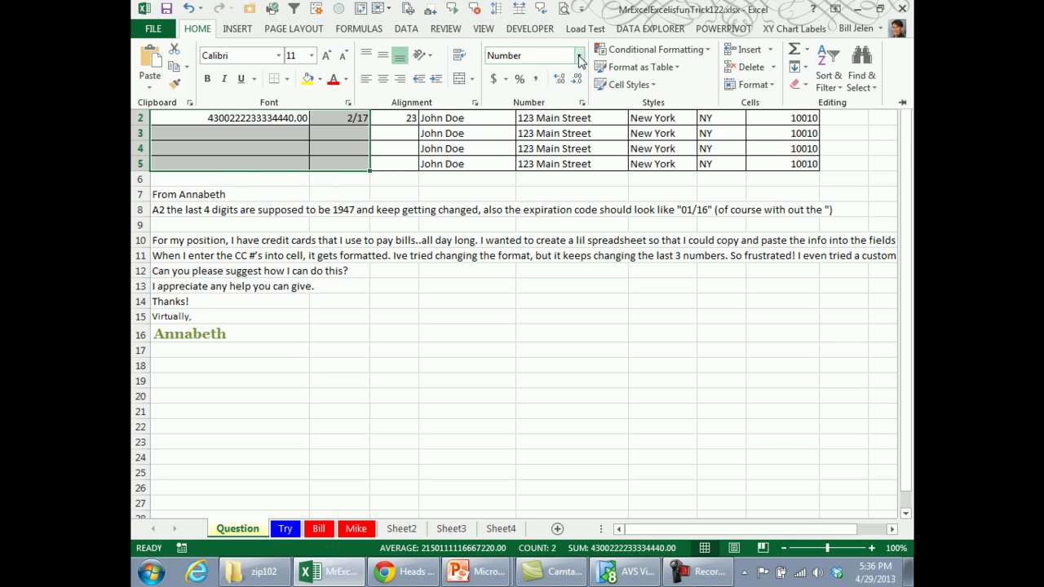
pyautogui.click(580, 55)
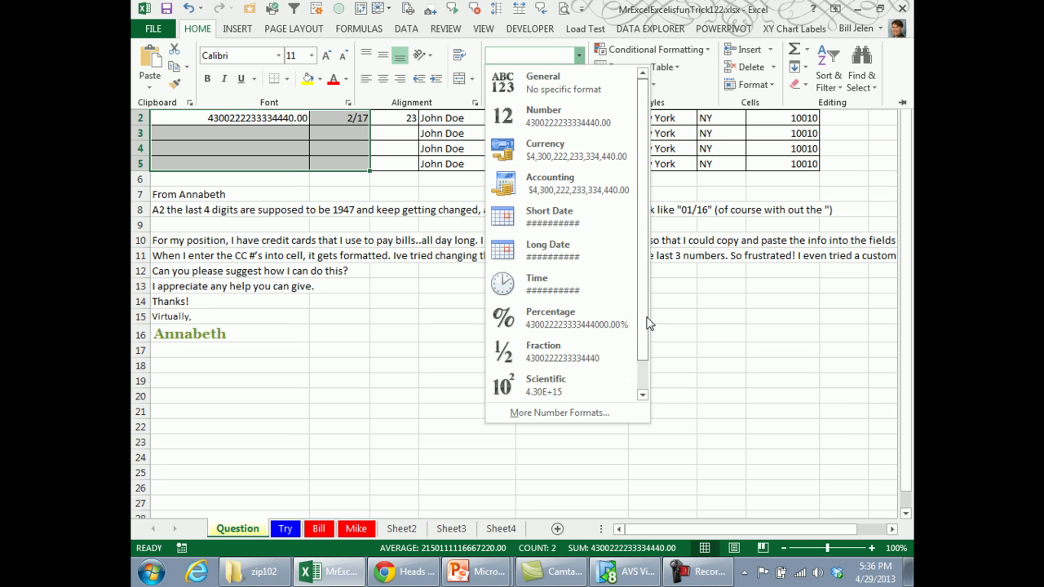
pyautogui.scroll(-1, 640, 349)
pyautogui.click(538, 391)
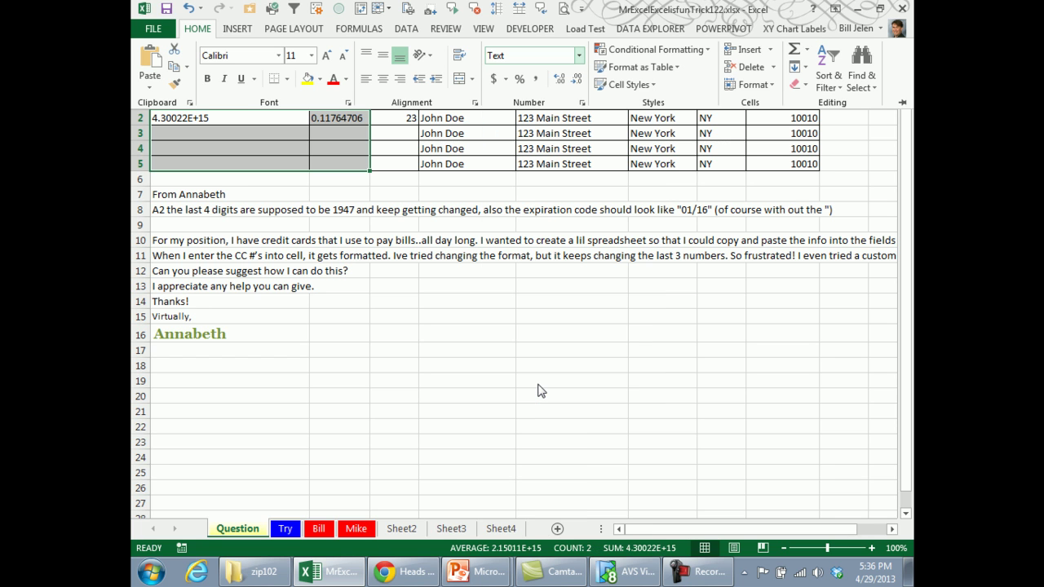
pyautogui.click(212, 121)
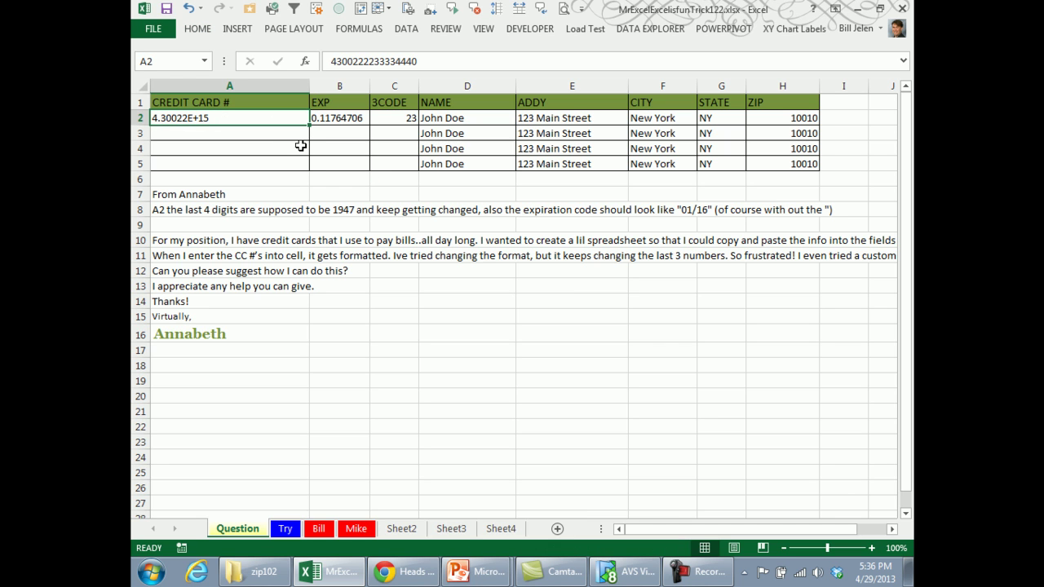
# Re-enter the 16-digit card number in A2 as text, then append eight more digits.
pyautogui.write('4300')
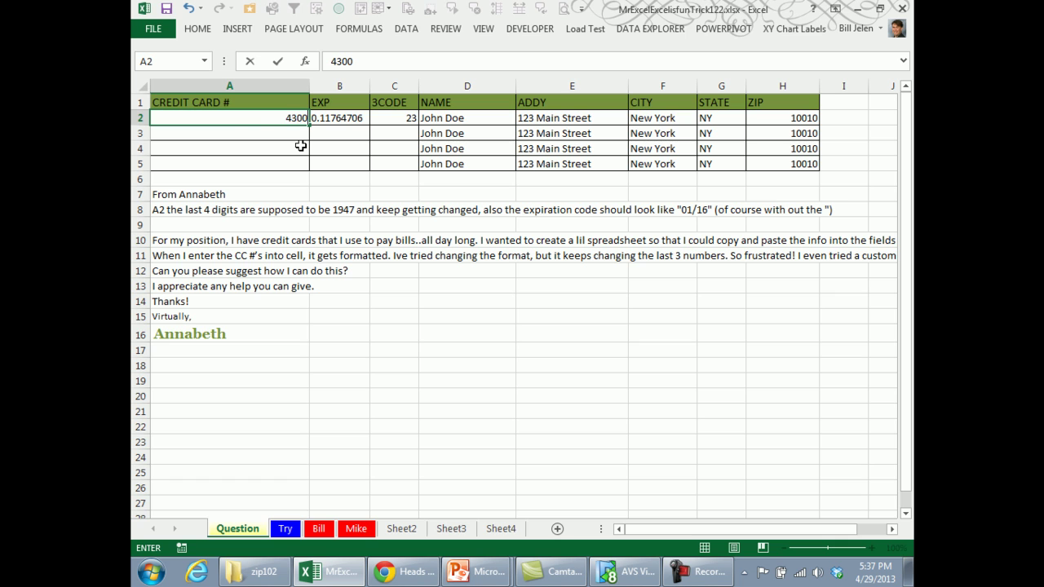
pyautogui.write('22223333')
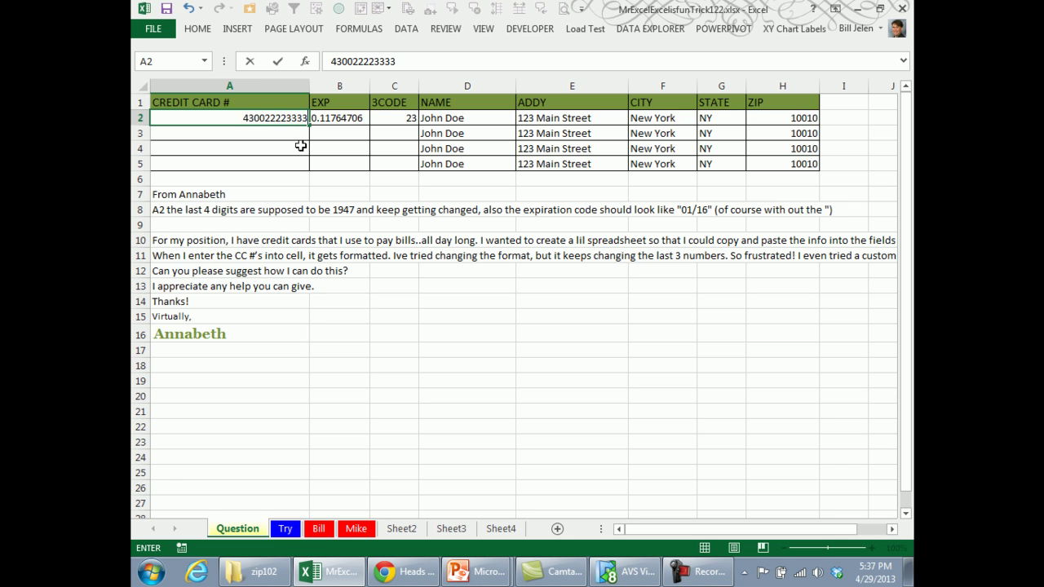
pyautogui.write('4444')
pyautogui.press('Return')
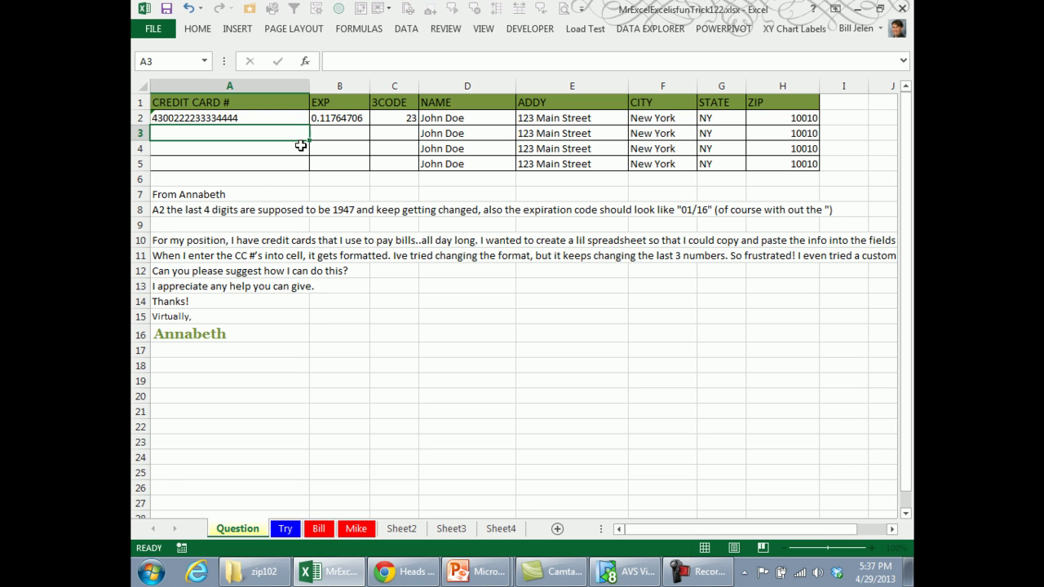
pyautogui.press('Up')
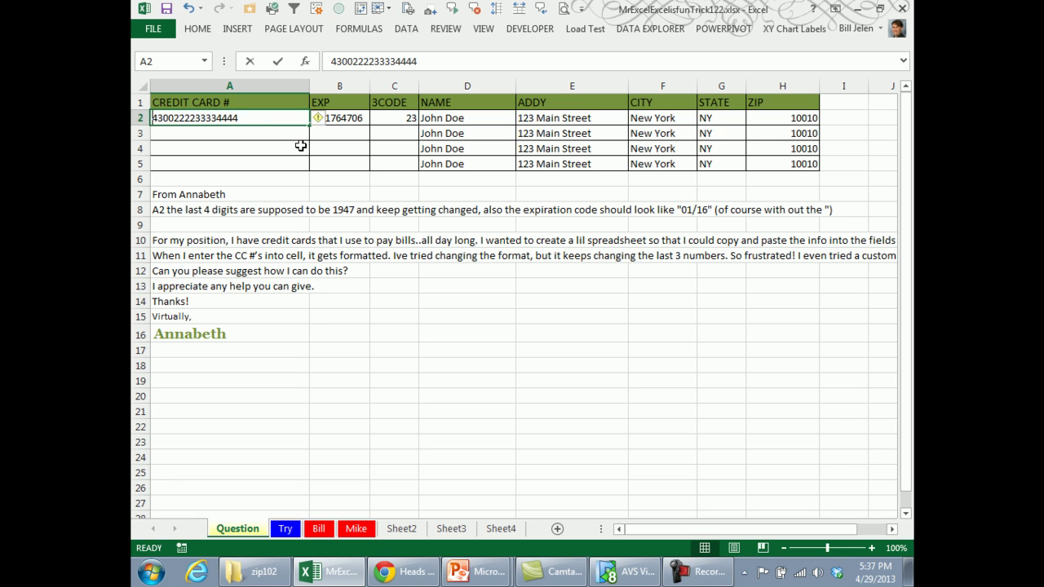
pyautogui.press('F2')
pyautogui.write('5555')
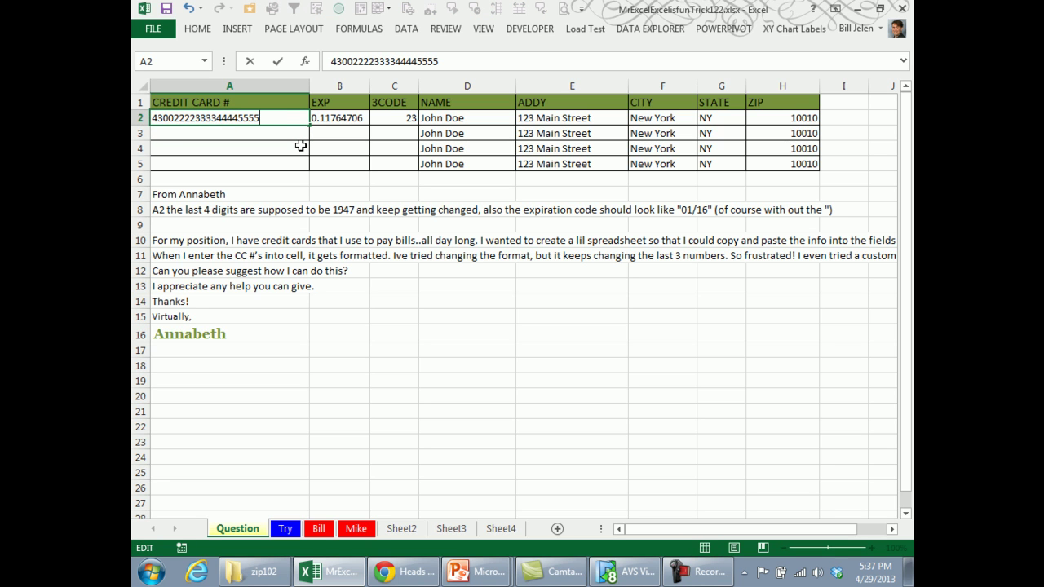
pyautogui.write('6666')
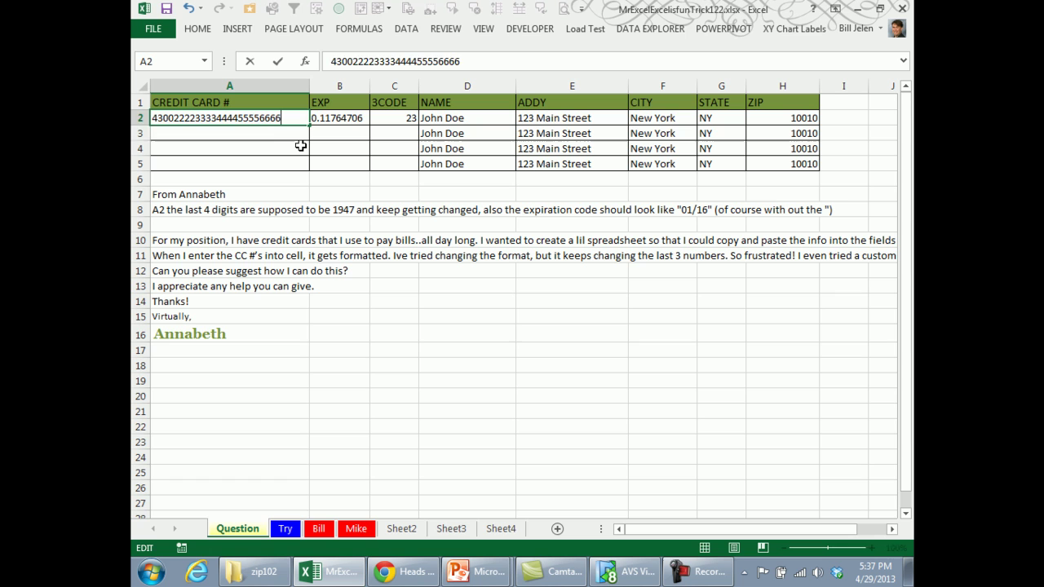
pyautogui.press('Return')
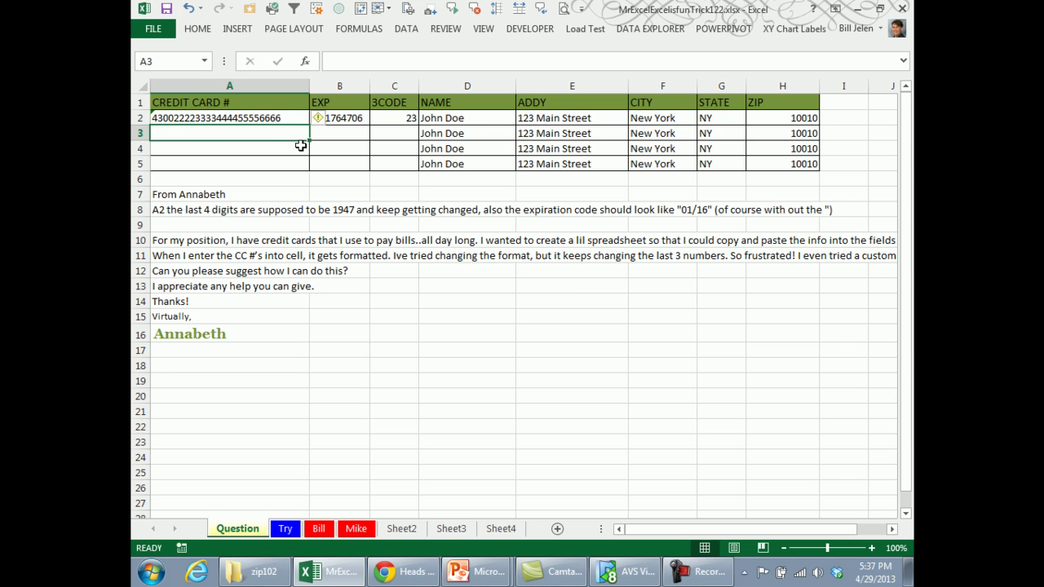
pyautogui.press('Up')
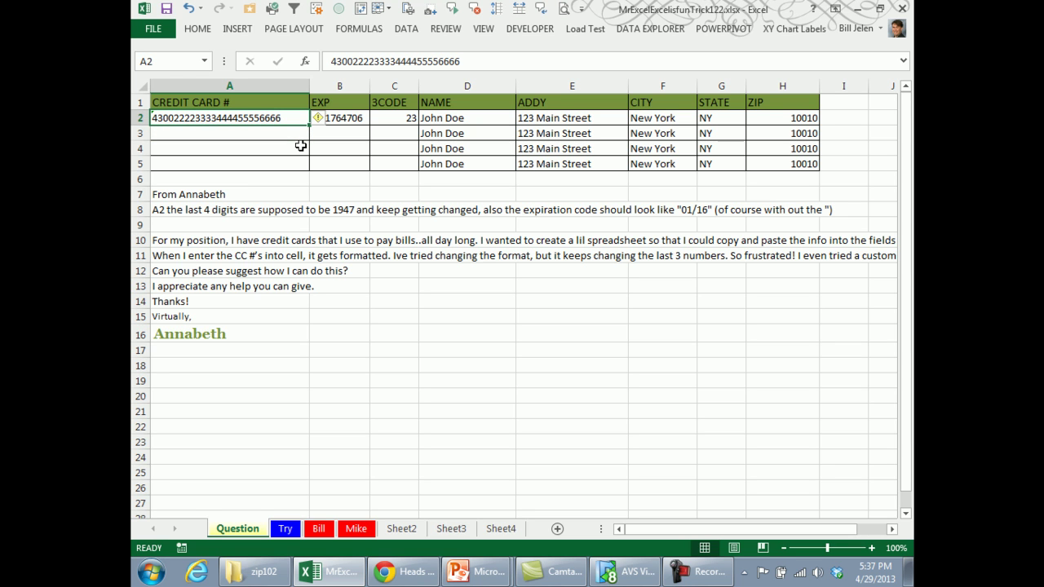
# Enter the expiry 01/16 in B2 and confirm it stays as typed.
pyautogui.press('Right')
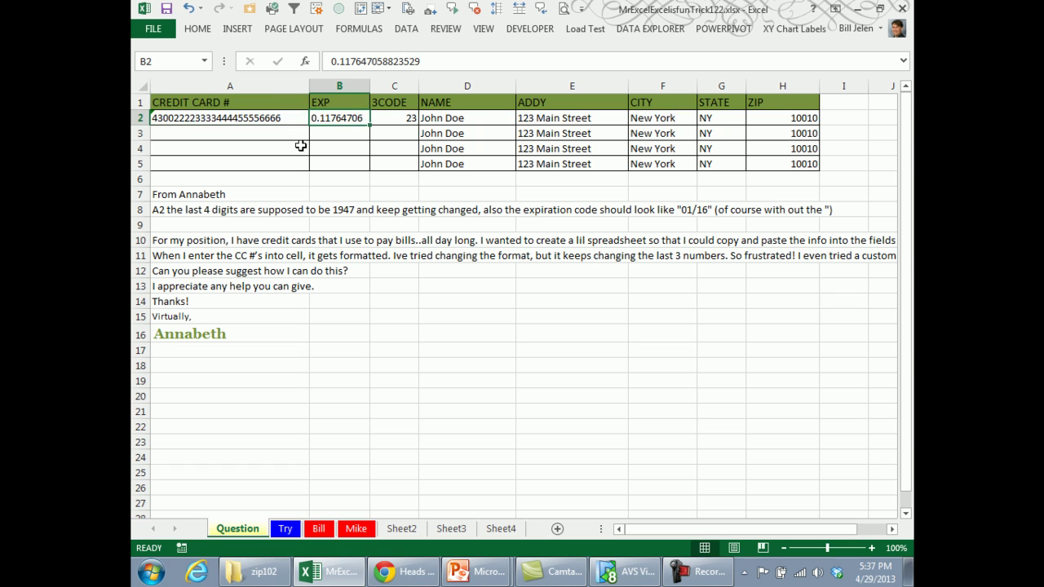
pyautogui.write('01/16')
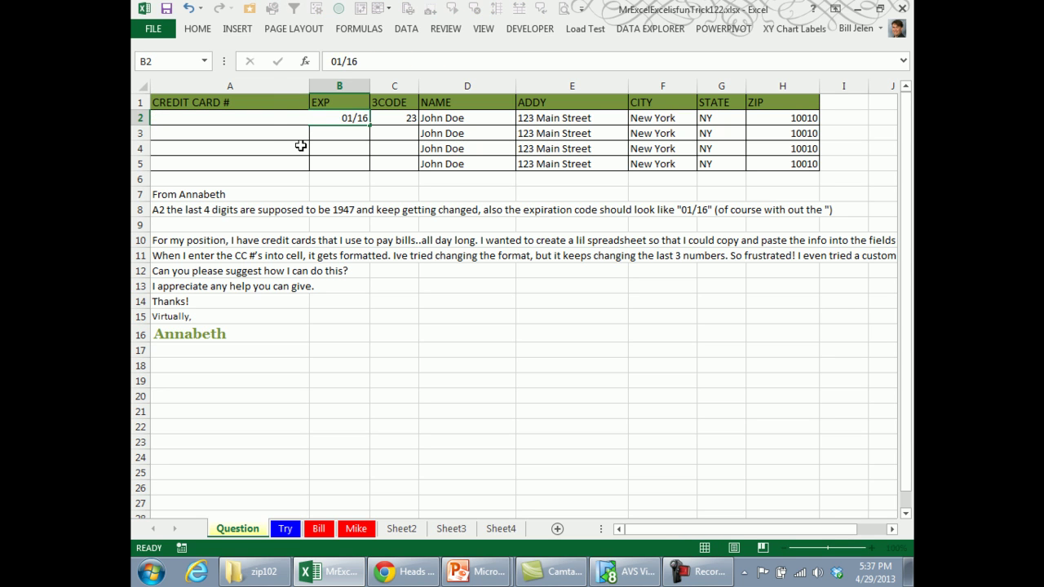
pyautogui.press('Return')
pyautogui.press('Up')
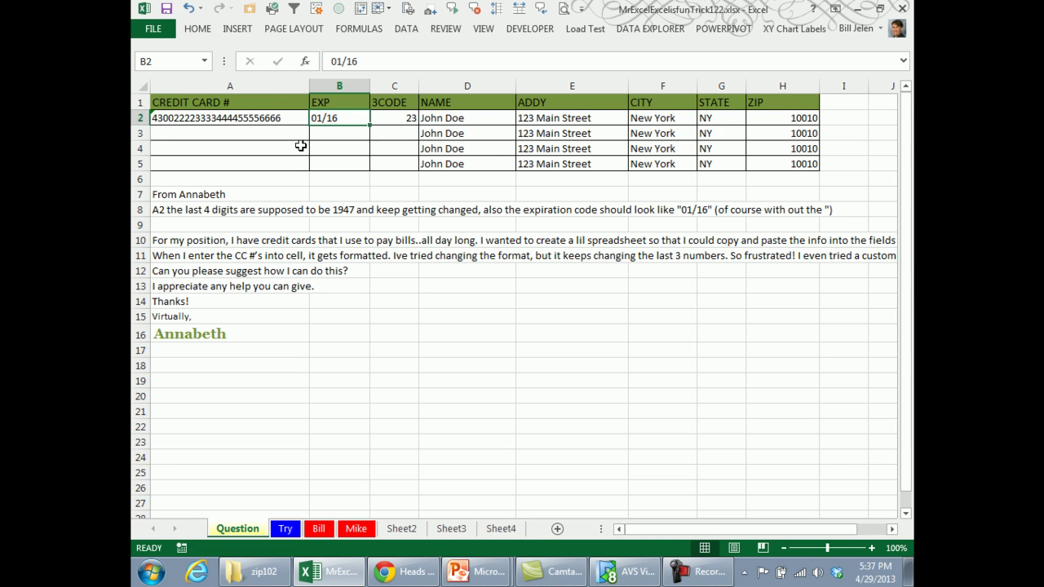
pyautogui.press('Right')
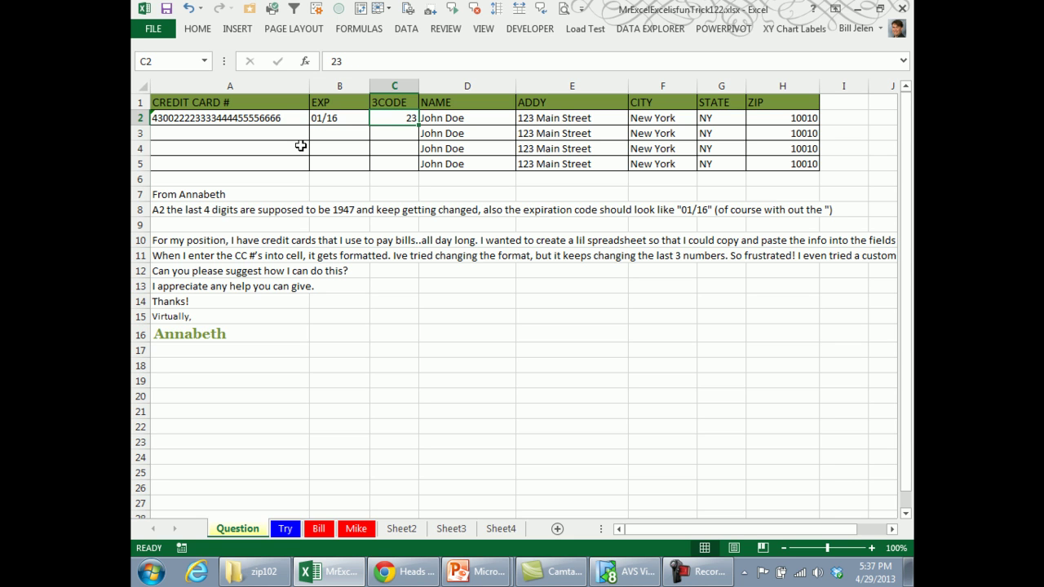
# Give C2 a 000 custom number format so its code keeps the leading zero.
pyautogui.hotkey('ctrl', '1')
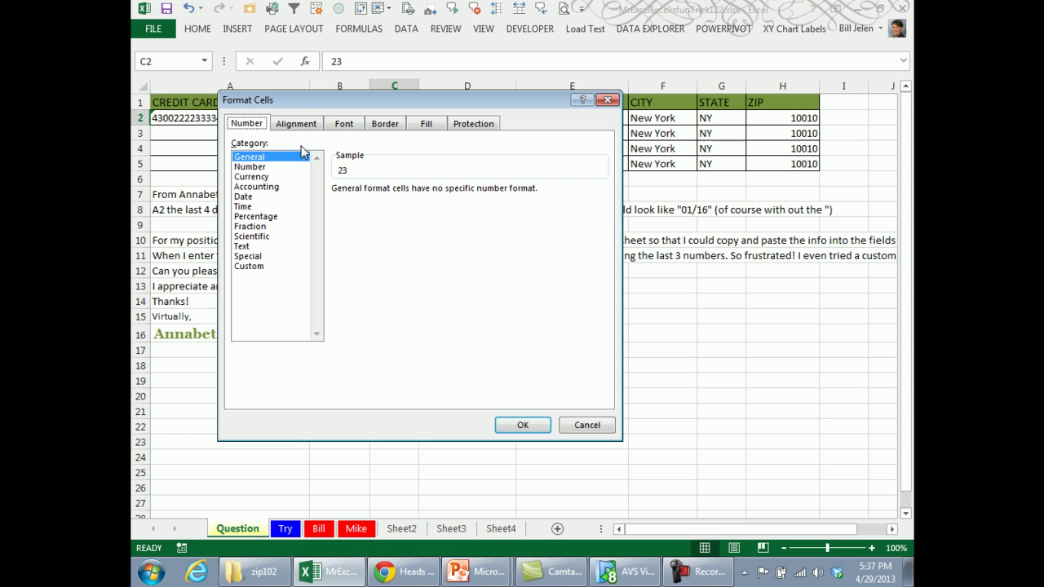
pyautogui.click(256, 266)
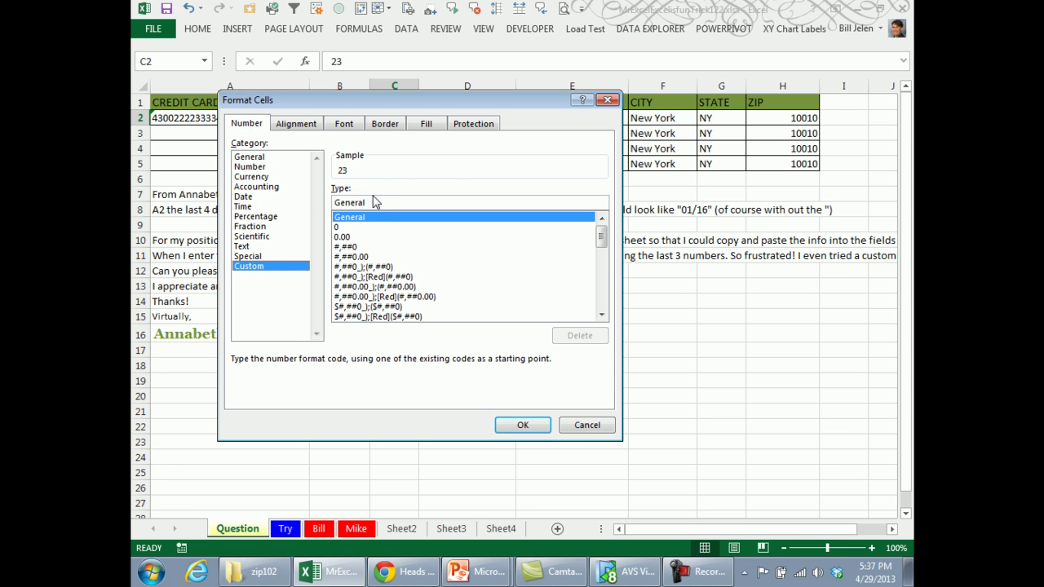
pyautogui.moveTo(373, 203); pyautogui.dragTo(308, 208)
pyautogui.write('000')
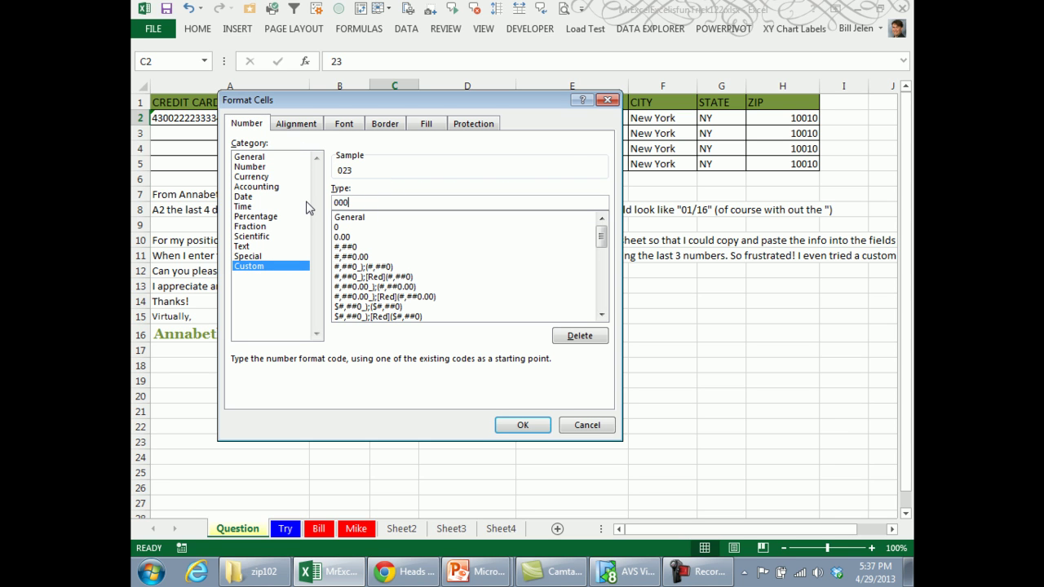
pyautogui.click(522, 425)
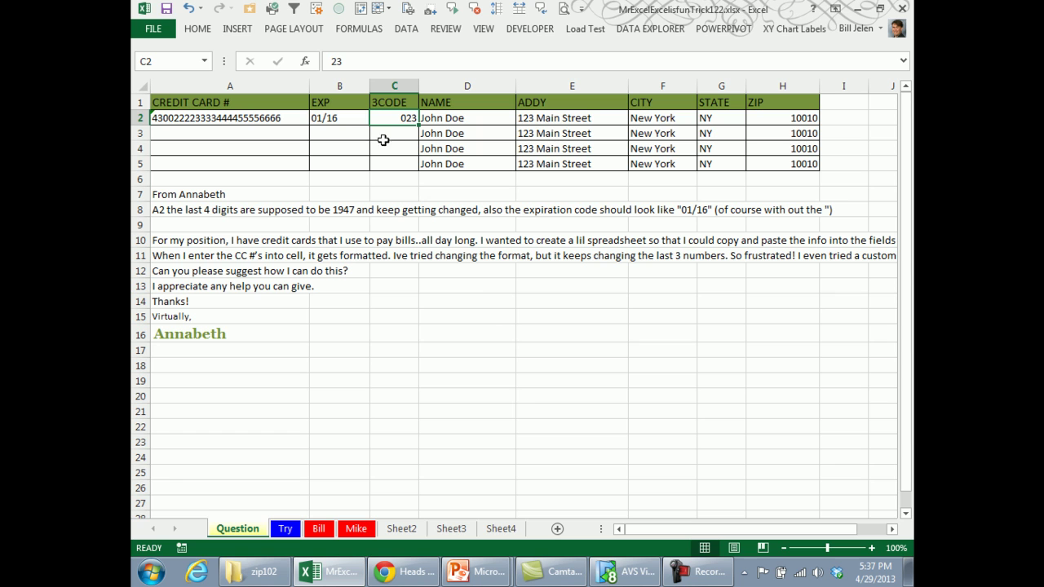
# Apply the same 000 custom number format to C3:C5.
pyautogui.moveTo(383, 132); pyautogui.dragTo(388, 164)
pyautogui.hotkey('ctrl', '1')
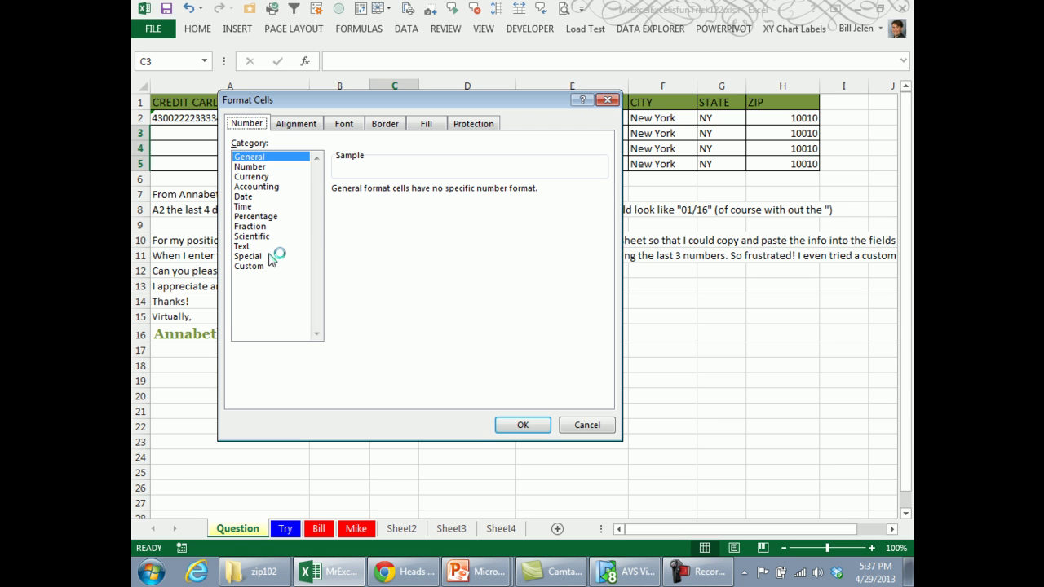
pyautogui.click(266, 265)
pyautogui.moveTo(377, 202); pyautogui.dragTo(317, 207)
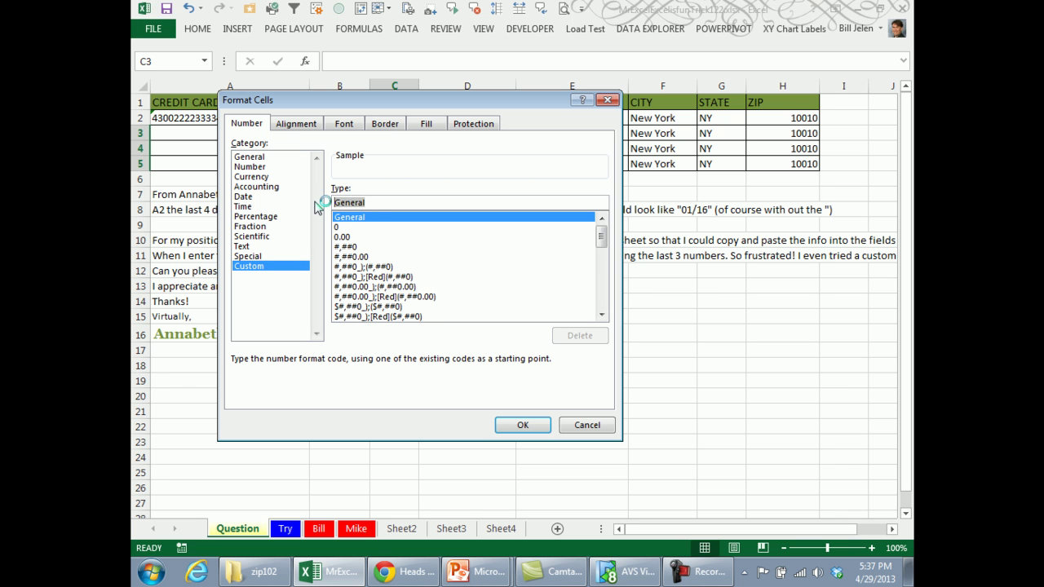
pyautogui.write('000')
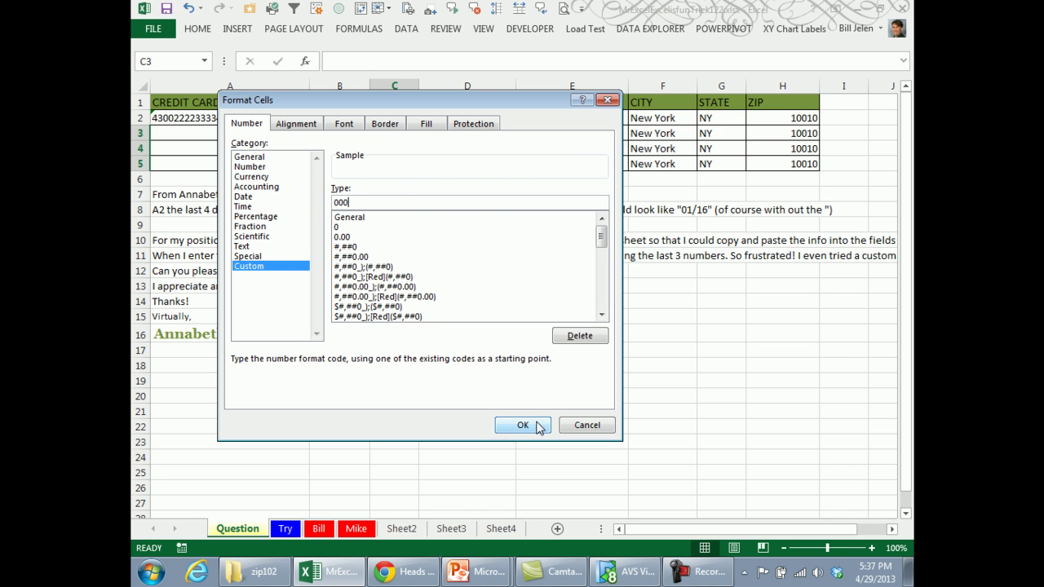
pyautogui.click(524, 424)
pyautogui.click(234, 132)
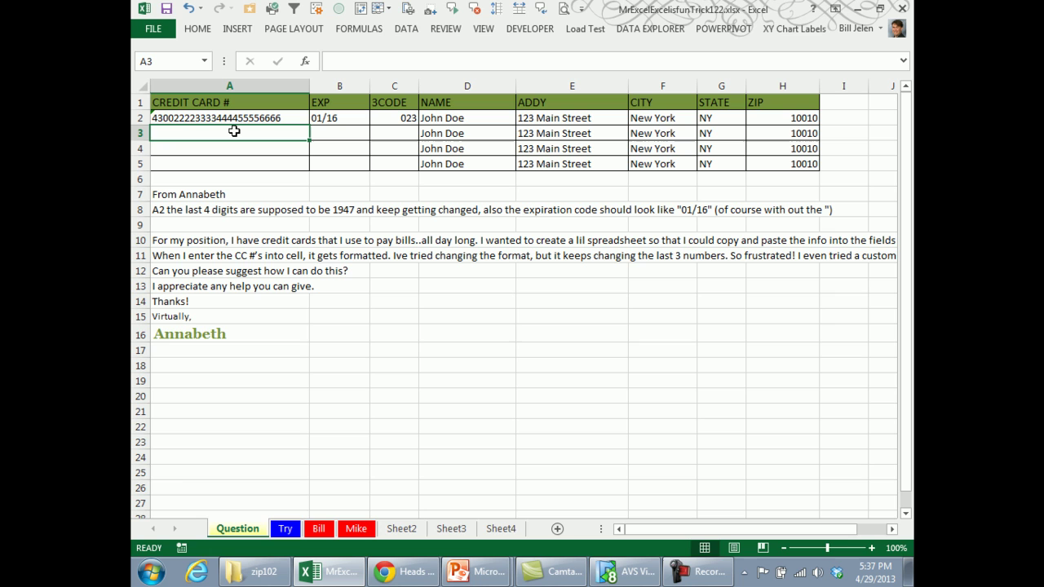
# Fill row 3 with a second card number, expiry 01/17 and a zero-padded 3-digit code.
pyautogui.write('37')
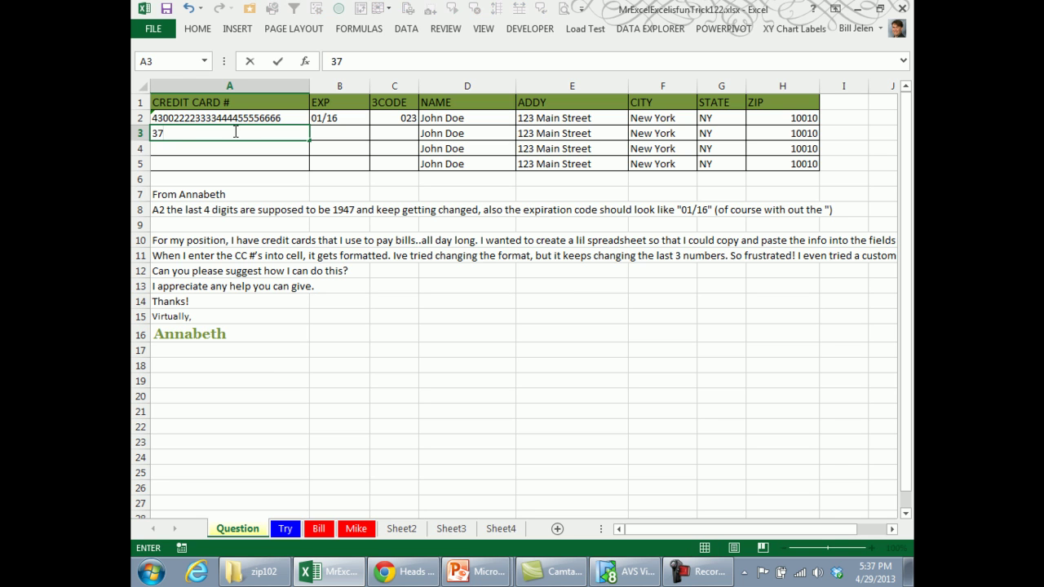
pyautogui.write('00222233334444')
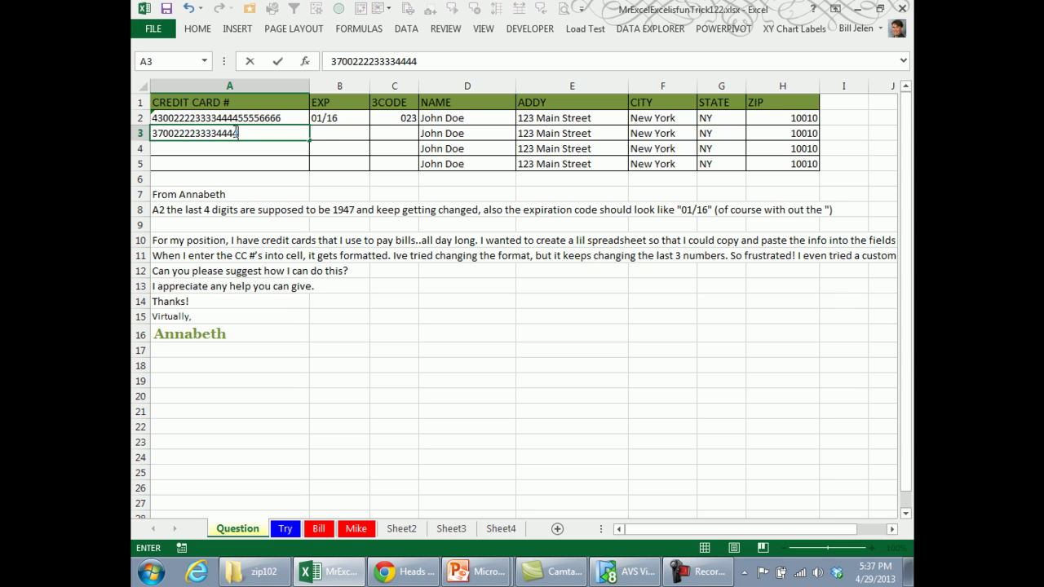
pyautogui.press('Return')
pyautogui.press('Up')
pyautogui.press('Right')
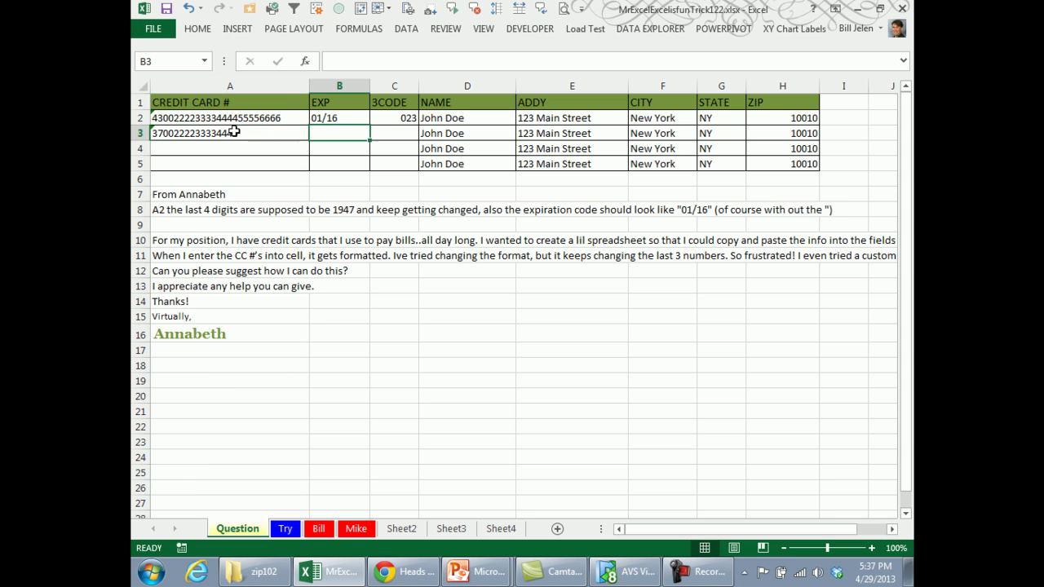
pyautogui.write('01/1')
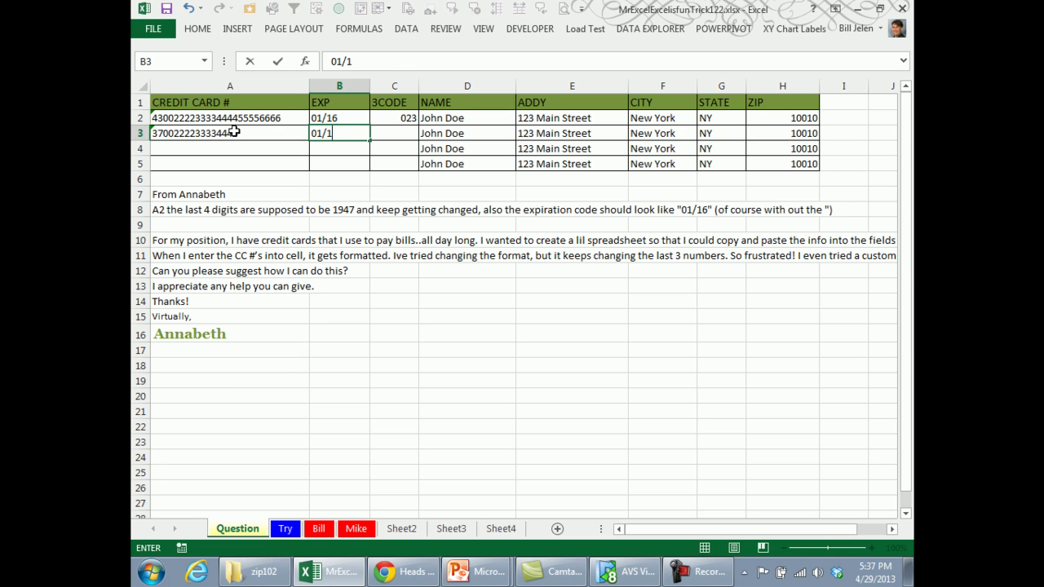
pyautogui.write('7')
pyautogui.press('Tab')
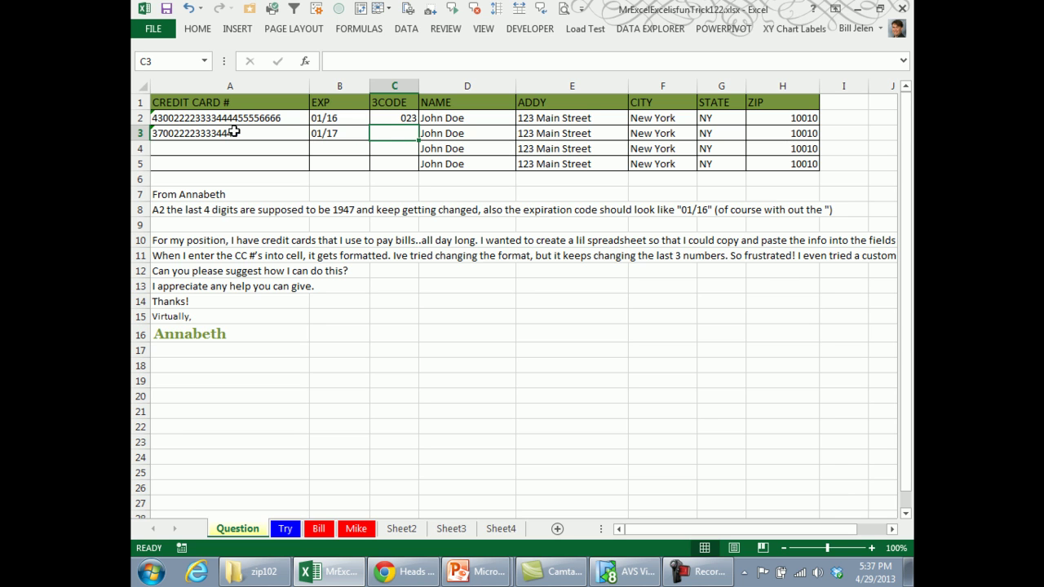
pyautogui.write('047')
pyautogui.press('Return')
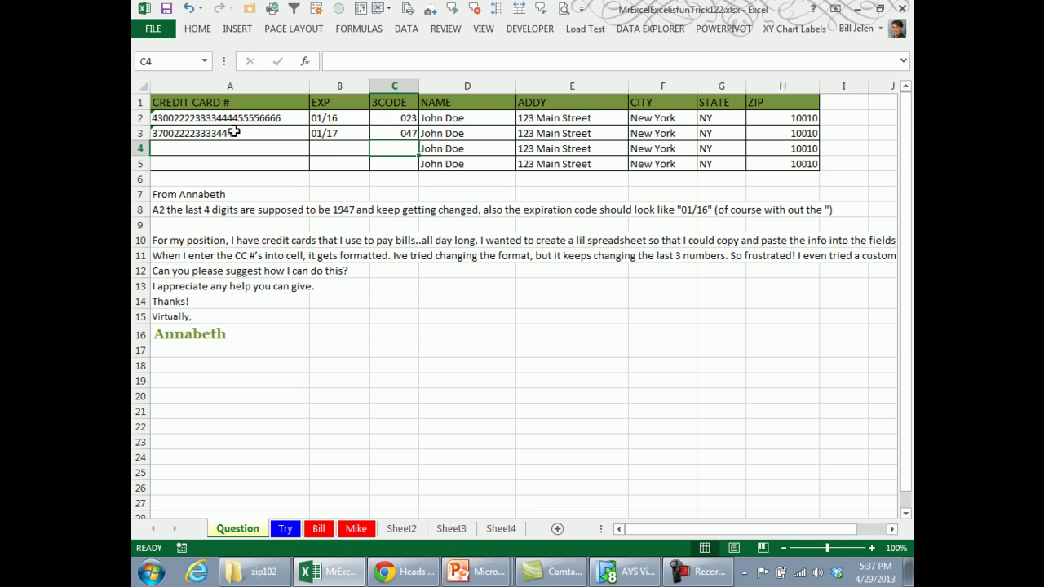
# Trim the extra trailing digits from A2's card number back to 16 digits.
pyautogui.press('Up')
pyautogui.press('Left')
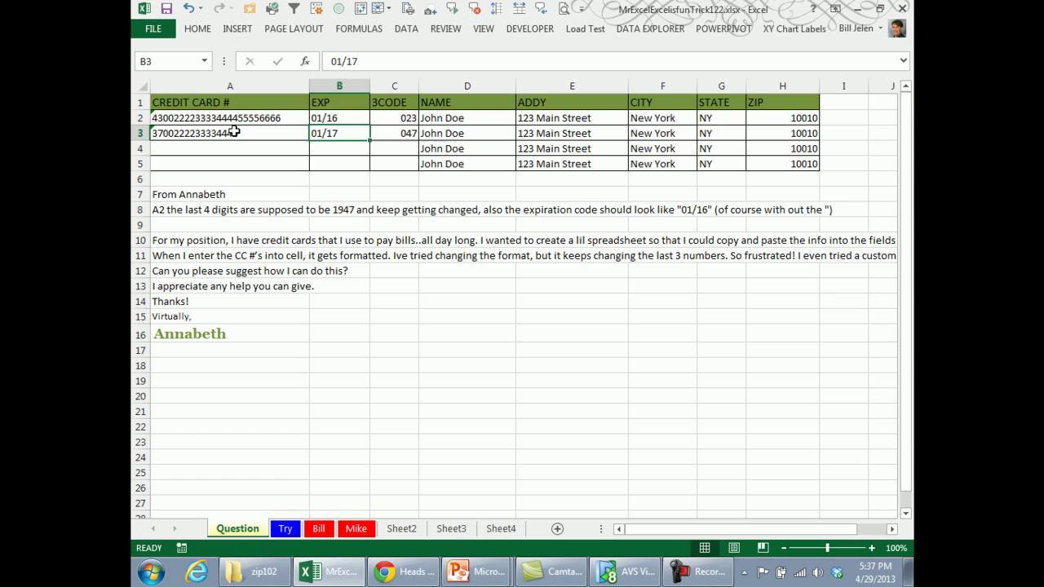
pyautogui.press('Left')
pyautogui.press('Up')
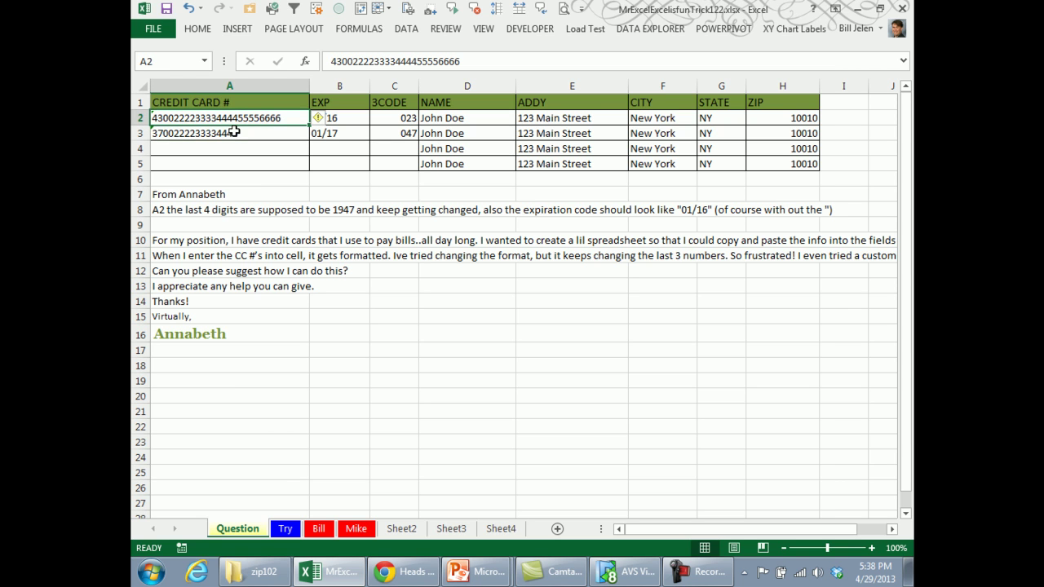
pyautogui.press('F2')
pyautogui.press('BackSpace')
pyautogui.press('BackSpace')
pyautogui.press('BackSpace')
pyautogui.press('BackSpace')
pyautogui.press('BackSpace')
pyautogui.press('BackSpace')
pyautogui.press('BackSpace')
pyautogui.press('BackSpace')
pyautogui.press('BackSpace')
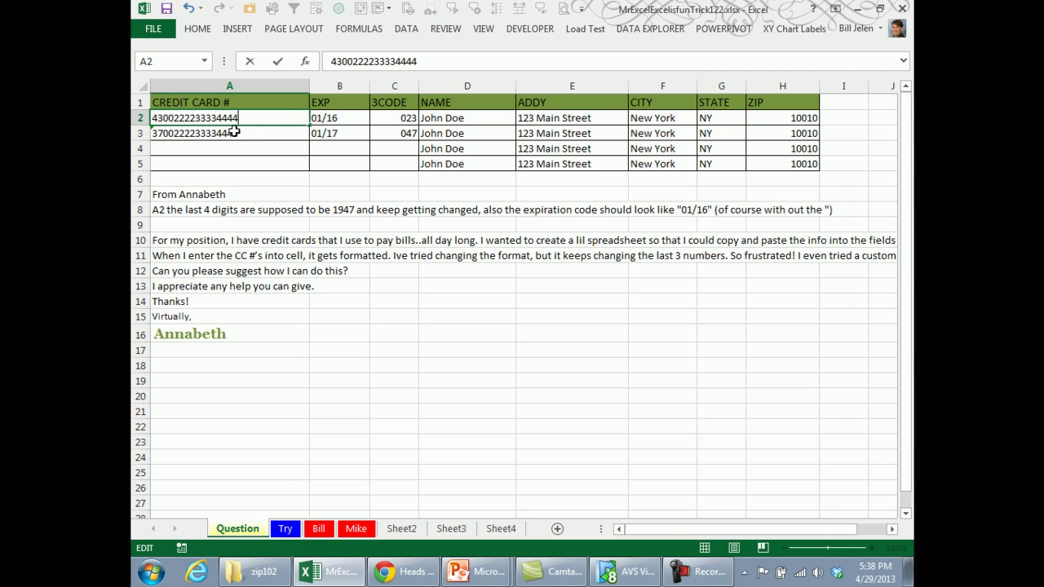
pyautogui.press('Return')
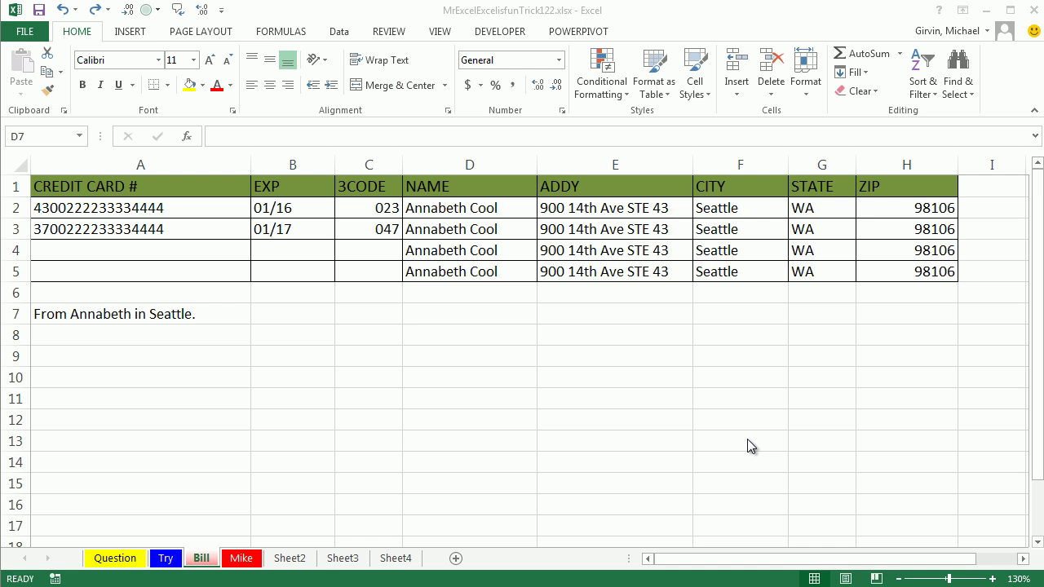
# On the Bill sheet, check that A2:B5 use Text and C2:C5 use Special formatting.
pyautogui.moveTo(204, 211); pyautogui.dragTo(332, 280)
pyautogui.moveTo(366, 209); pyautogui.dragTo(376, 276)
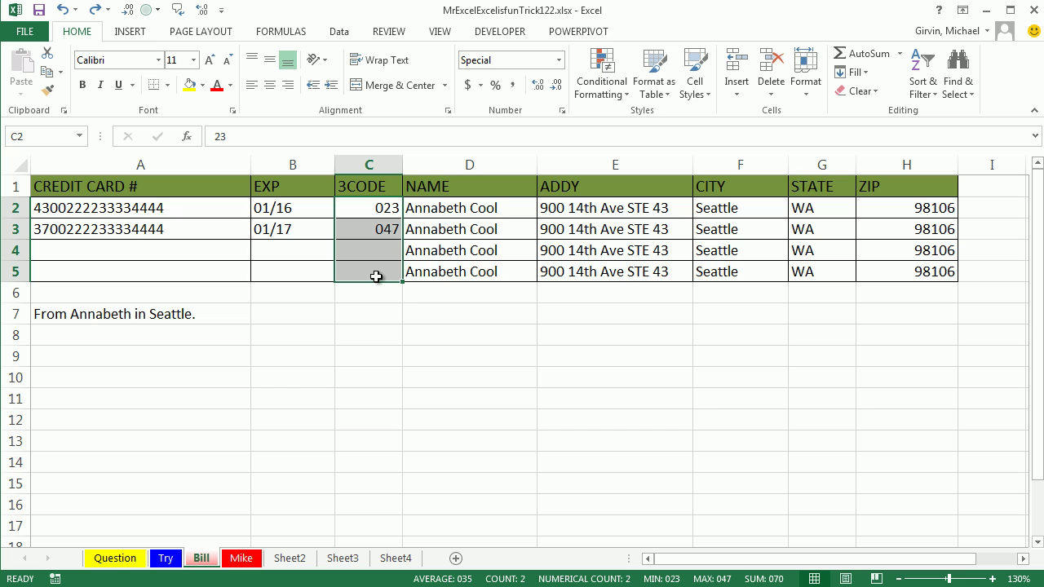
pyautogui.click(434, 317)
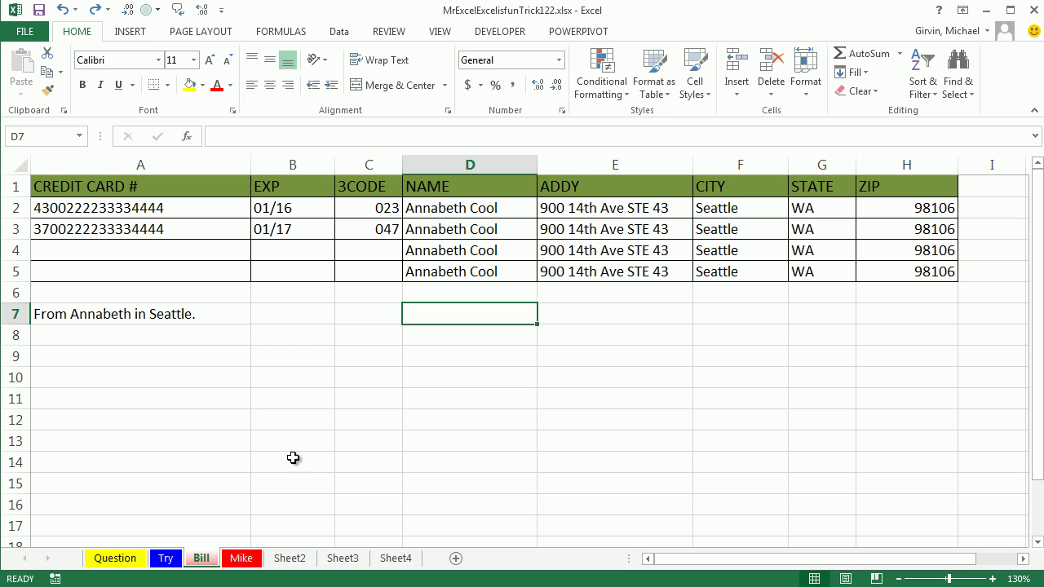
pyautogui.click(168, 209)
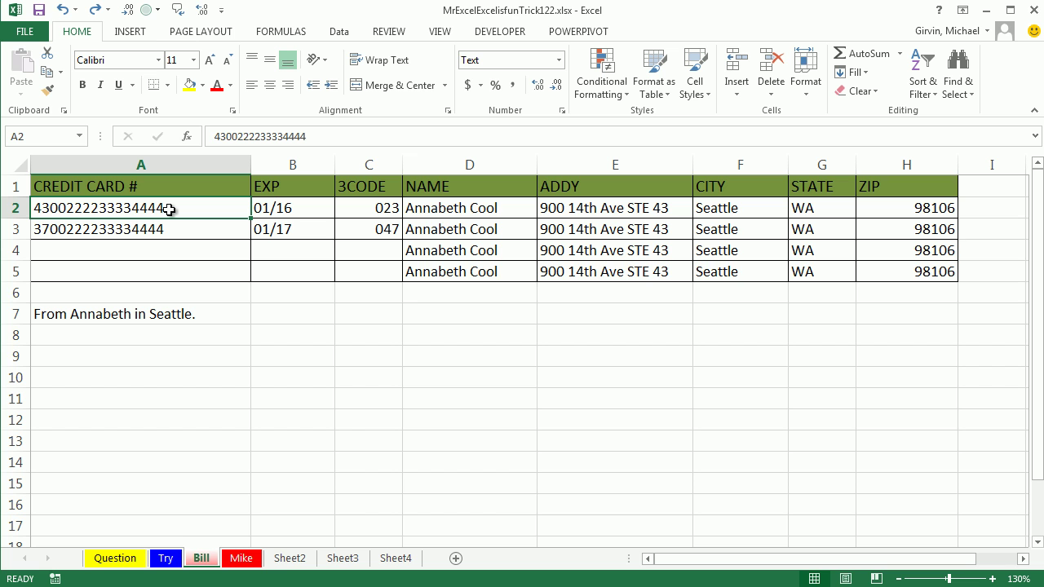
# On the Mike sheet, clear A2:C5 and reset the cells to General format.
pyautogui.click(241, 559)
pyautogui.moveTo(225, 215); pyautogui.dragTo(421, 276)
pyautogui.press('Delete')
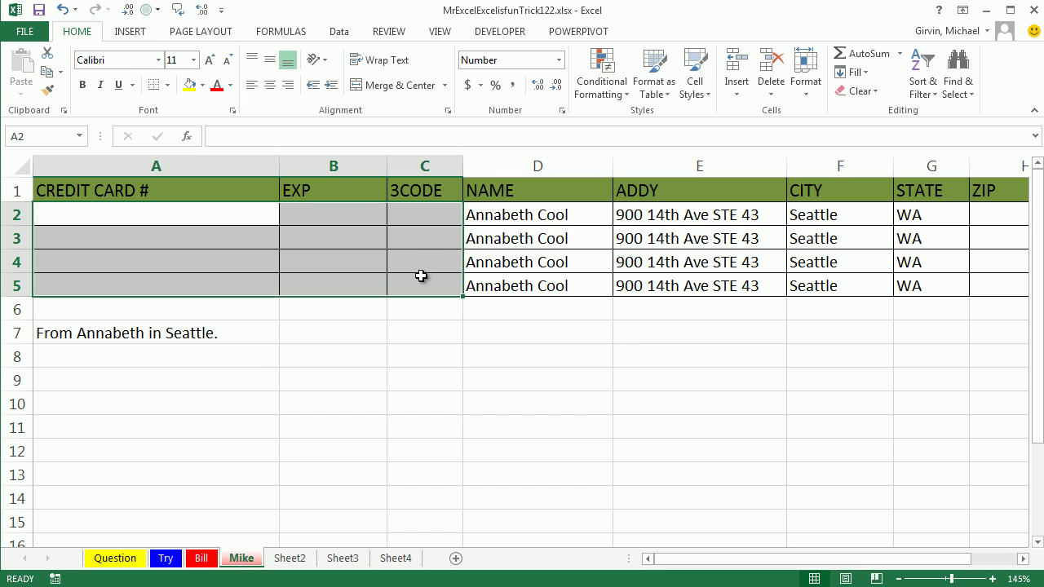
pyautogui.click(558, 60)
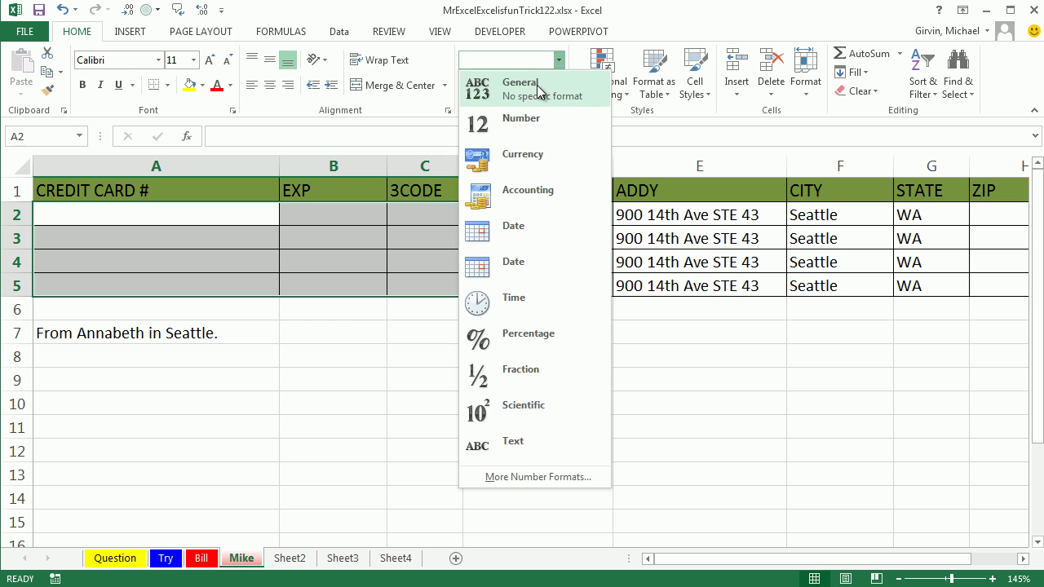
pyautogui.click(539, 92)
# Enter row 2 with apostrophe prefixes: a card number, expiry 01/15 and a zero-padded code.
pyautogui.click(250, 215)
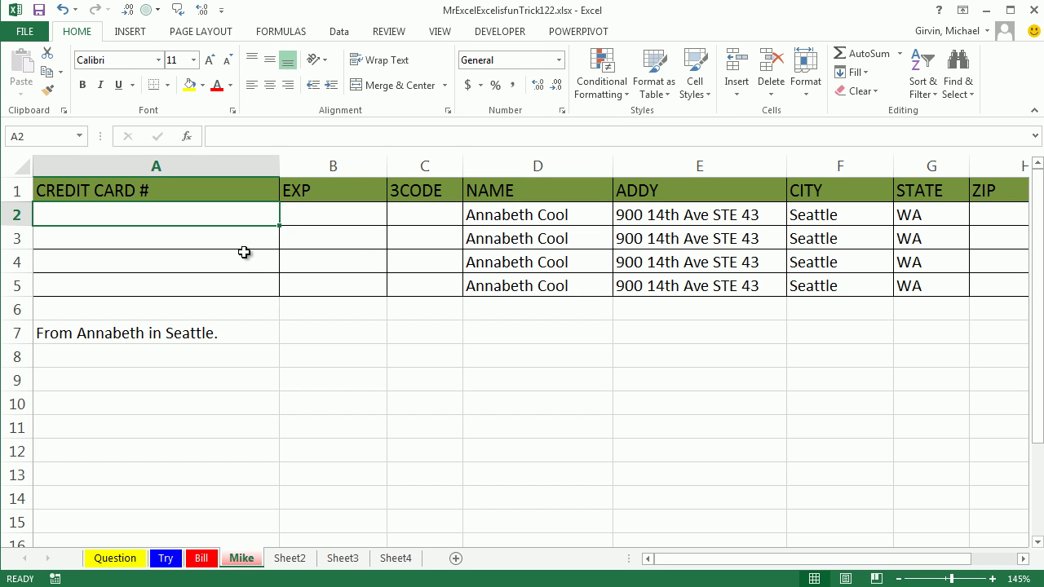
pyautogui.write("'")
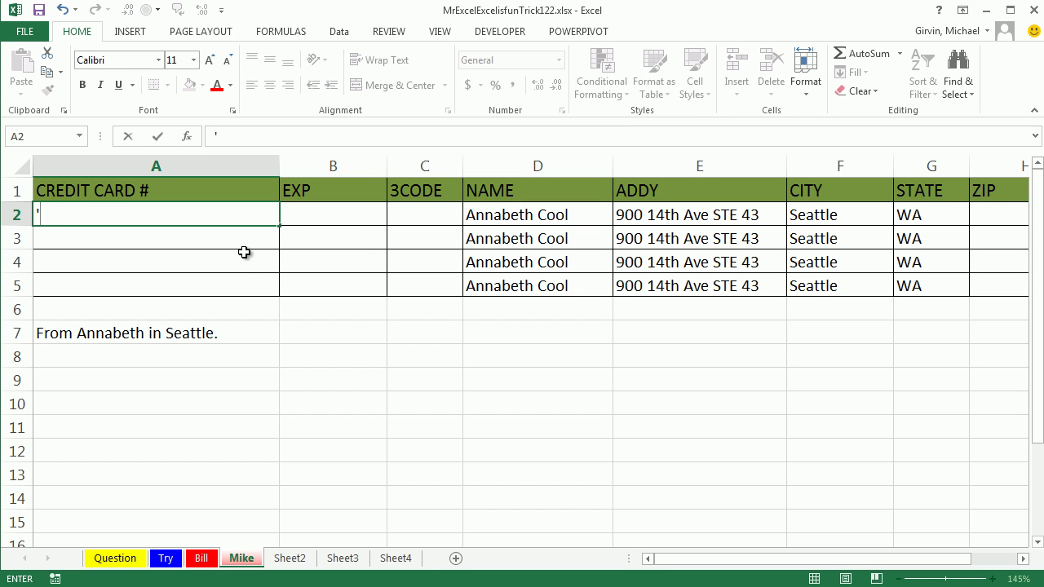
pyautogui.write('4304654564651456454')
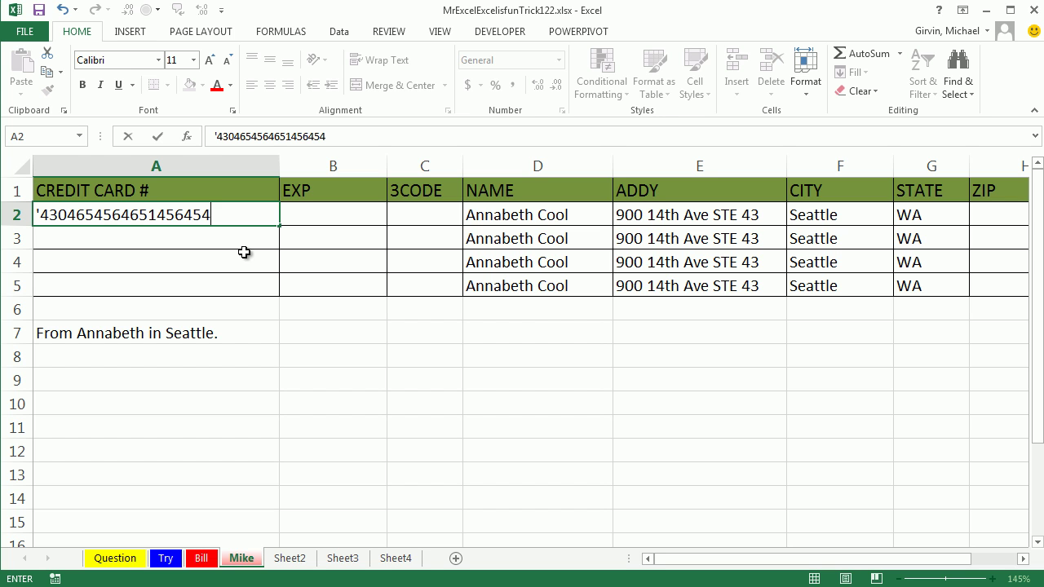
pyautogui.press('Tab')
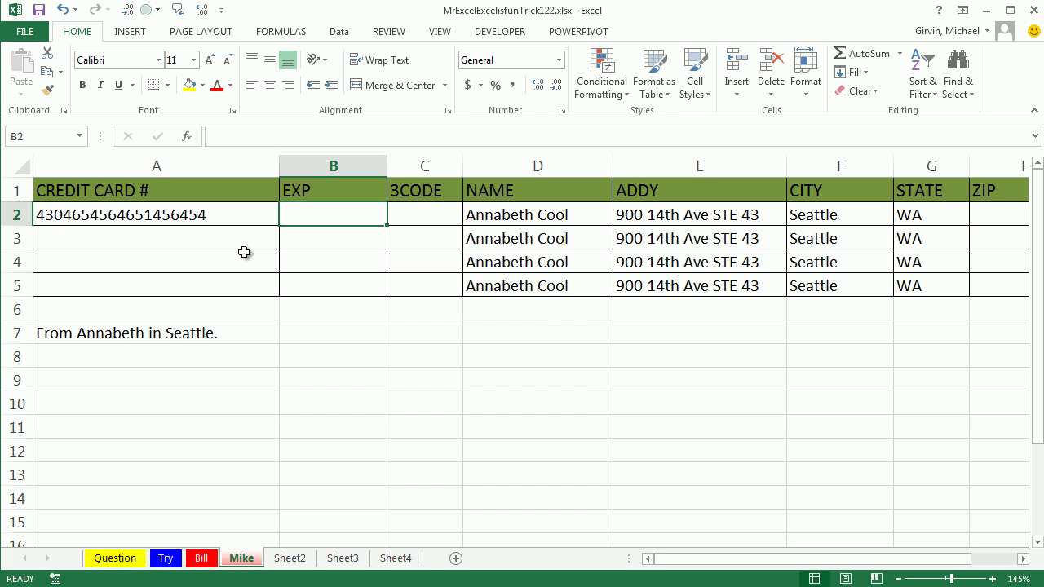
pyautogui.write("'")
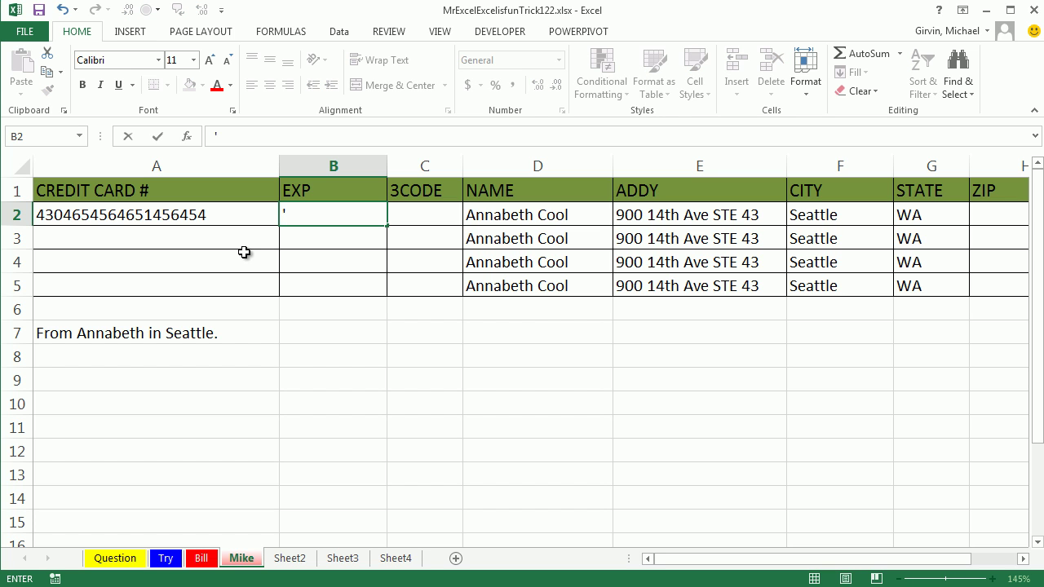
pyautogui.write('01/')
pyautogui.write('15')
pyautogui.press('Tab')
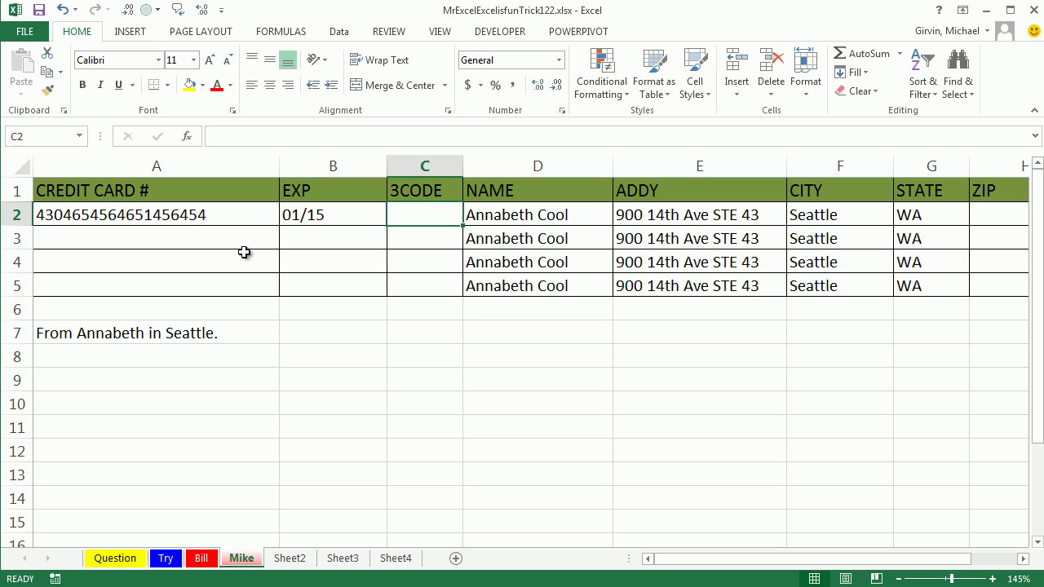
pyautogui.write("'00")
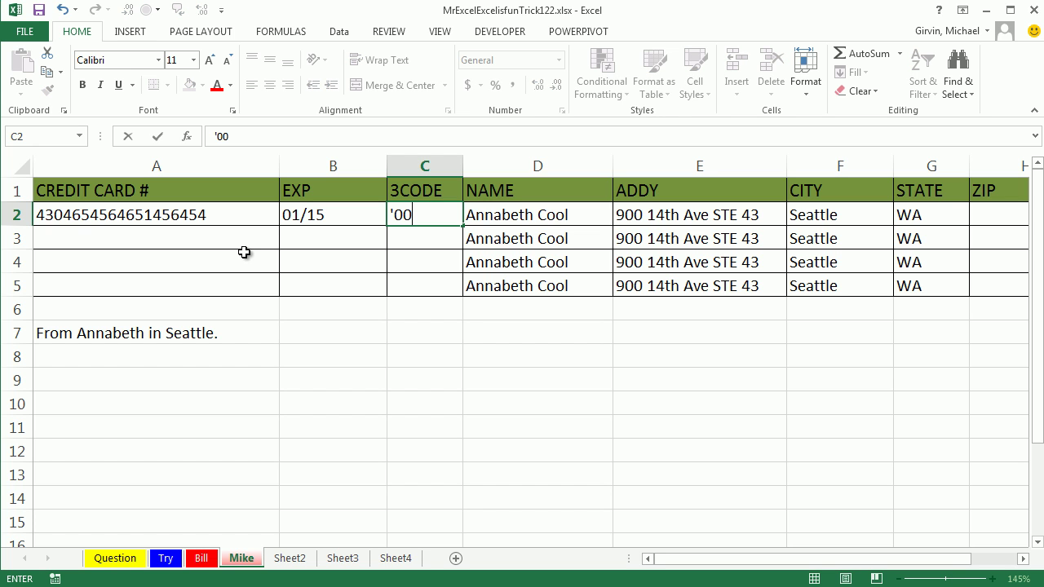
pyautogui.write('5')
pyautogui.press('Return')
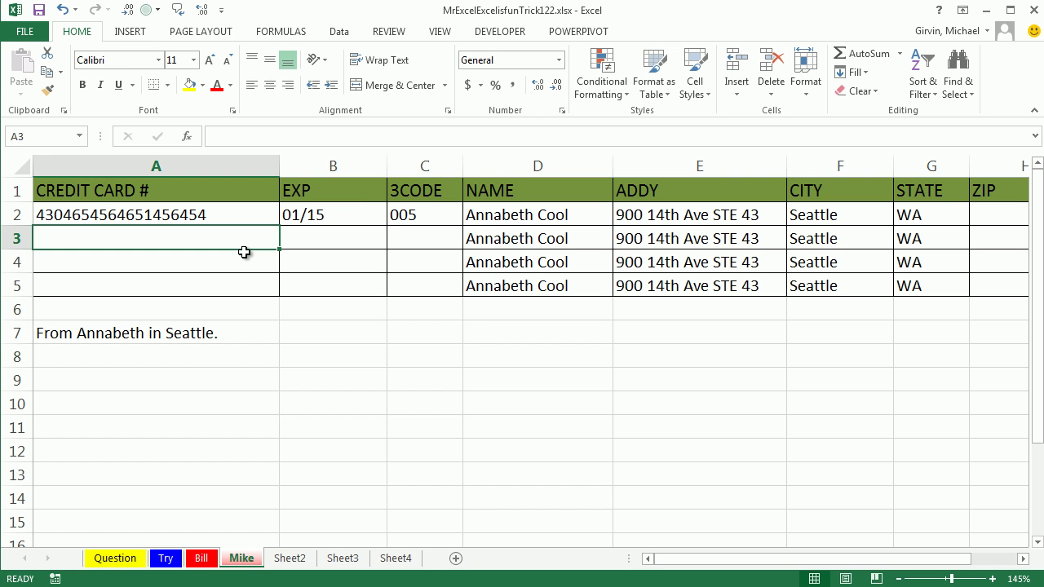